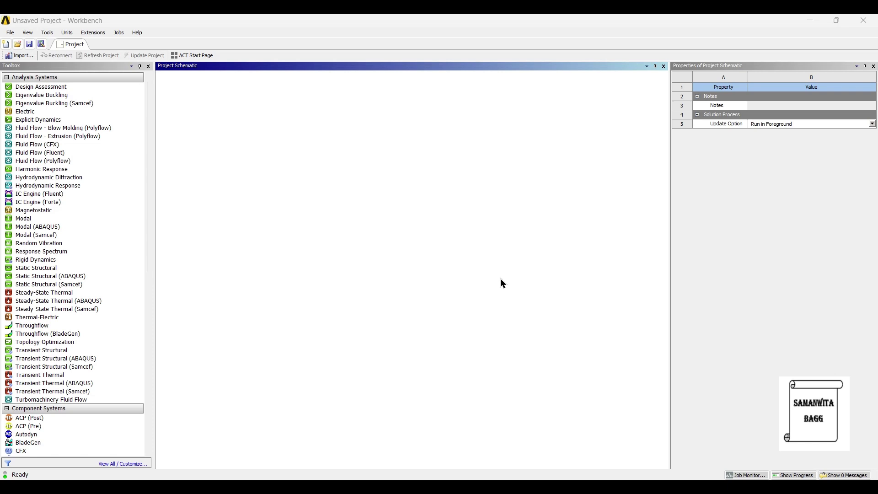
- Add a Static Structural analysis system to the project and open the General Materials library in its engineering data sources
double_click(72, 268)
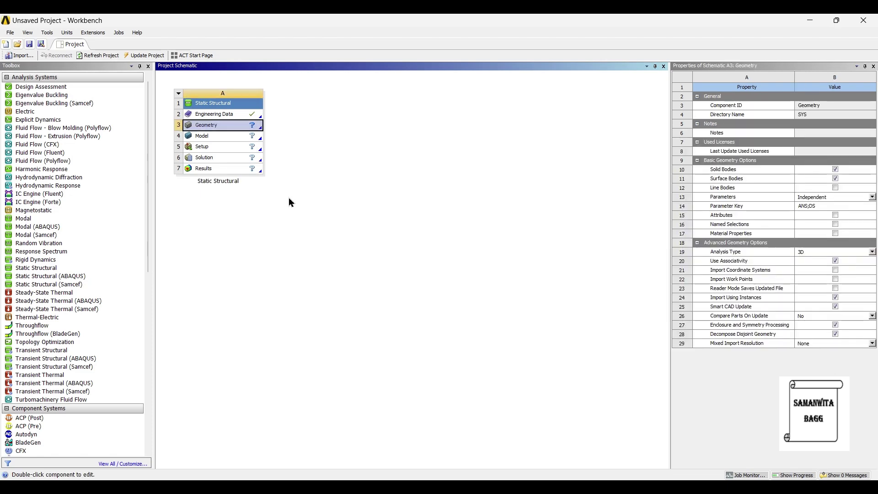
double_click(224, 115)
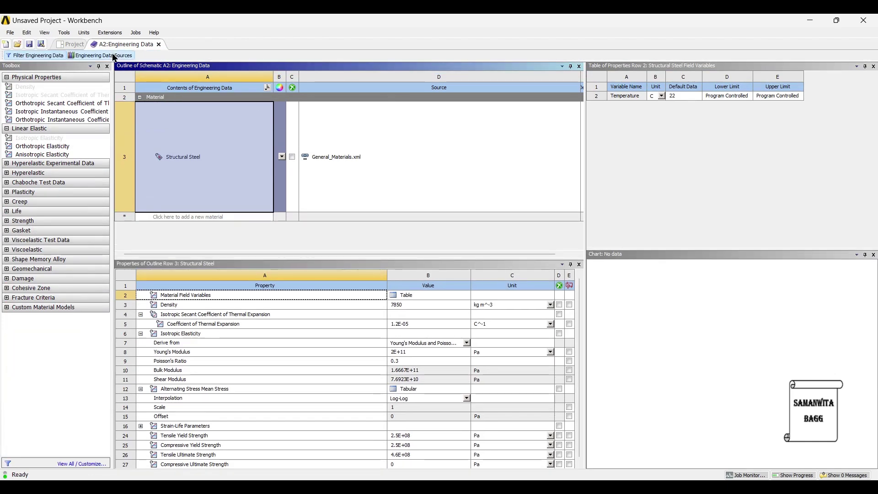
click(101, 56)
click(204, 94)
click(188, 108)
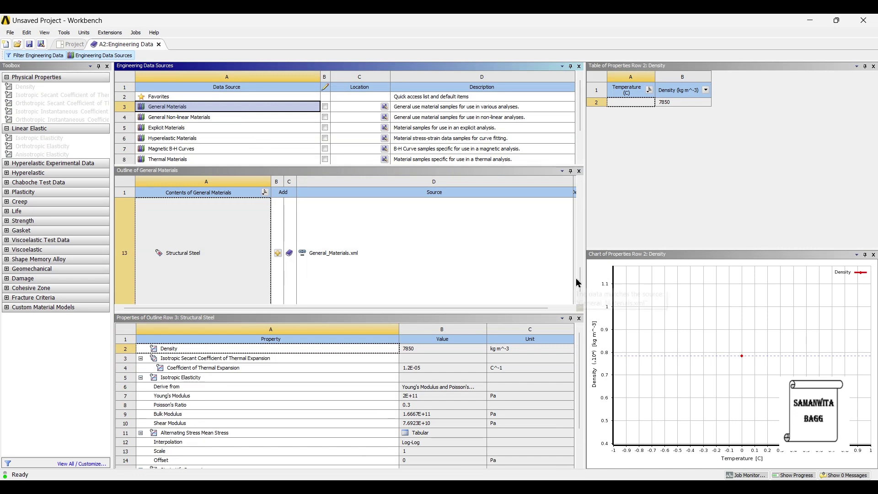
- Add Stainless Steel to the analysis's engineering data, then return to the project schematic and update the project
drag(582, 281, 581, 270)
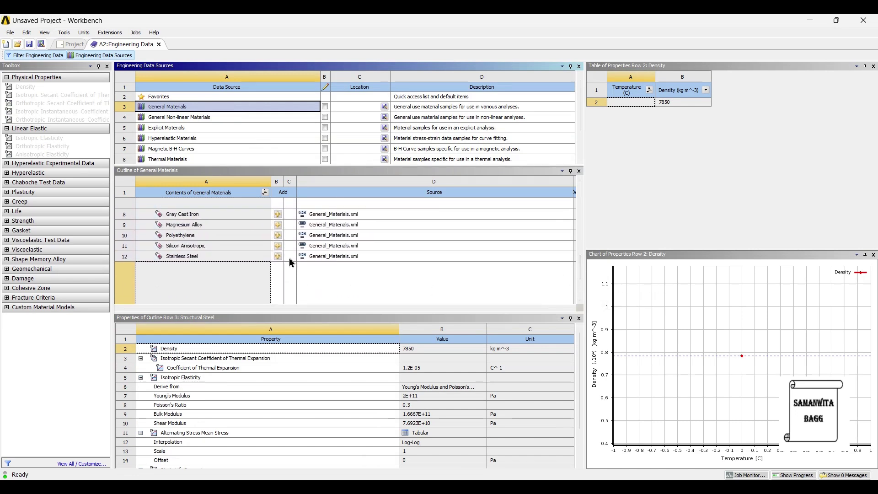
click(386, 297)
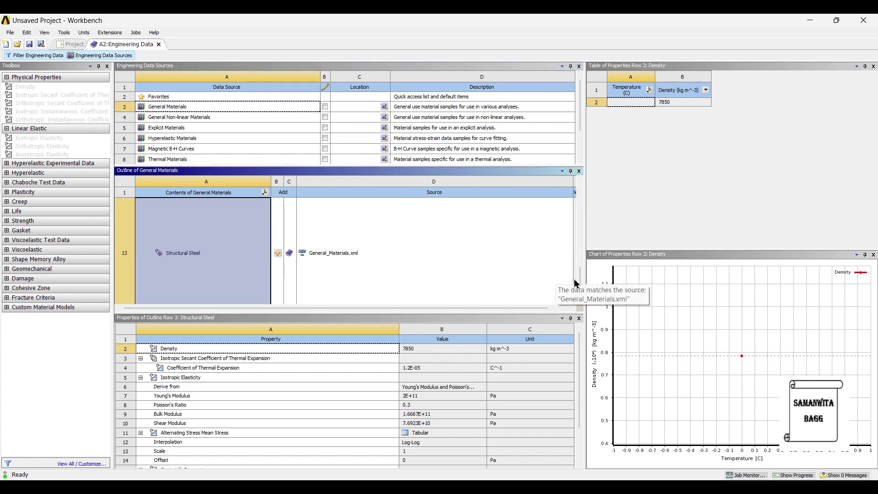
mouse_move(582, 280)
mouse_down()
mouse_move(580, 196)
mouse_move(588, 267)
mouse_up()
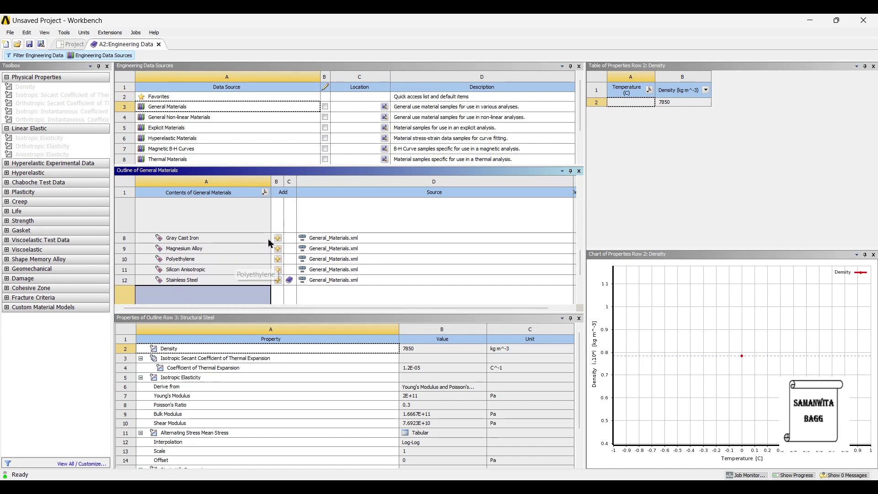
scroll(324, 239, down, 2)
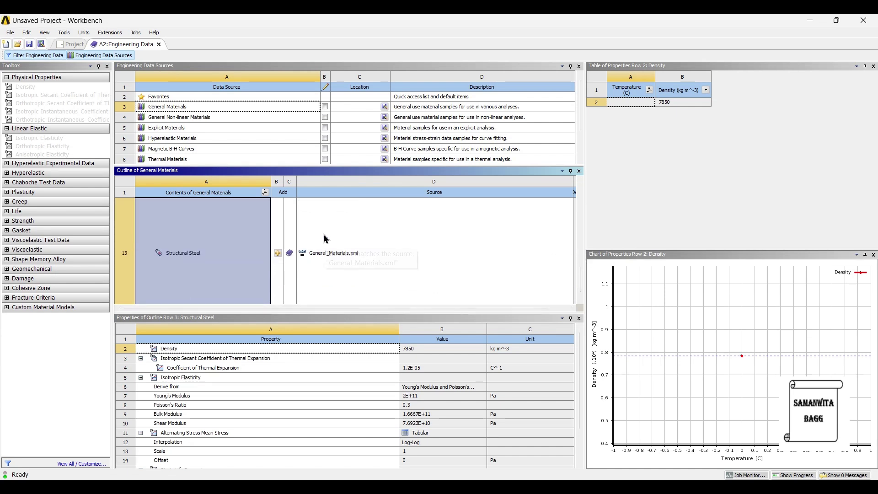
click(72, 44)
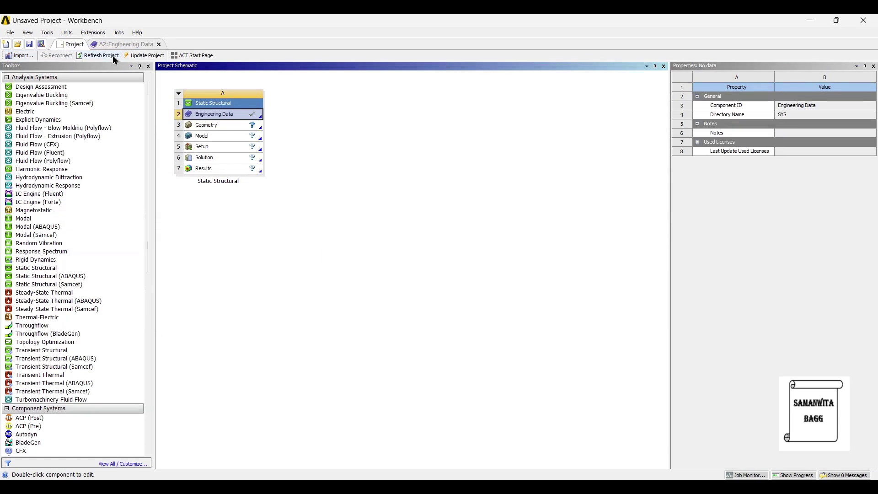
click(152, 56)
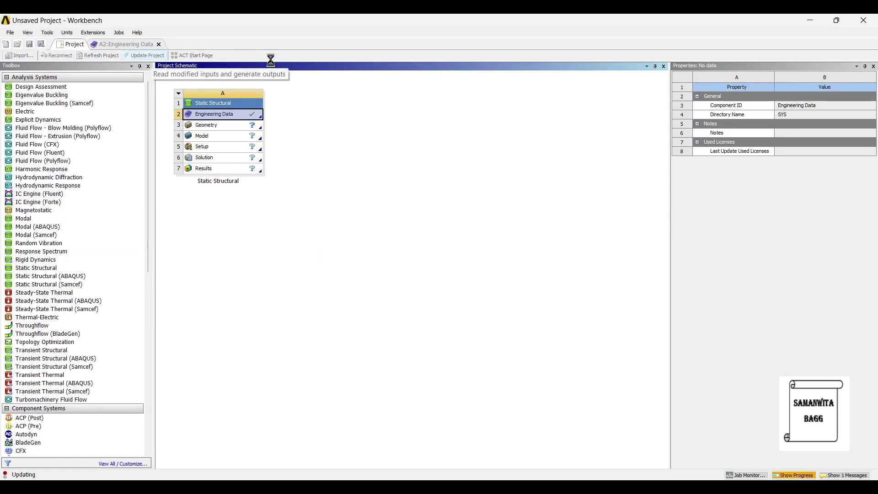
- Import HAMMER.STP from the Hammer folder inside Static Structural as the analysis system's geometry
click(217, 128)
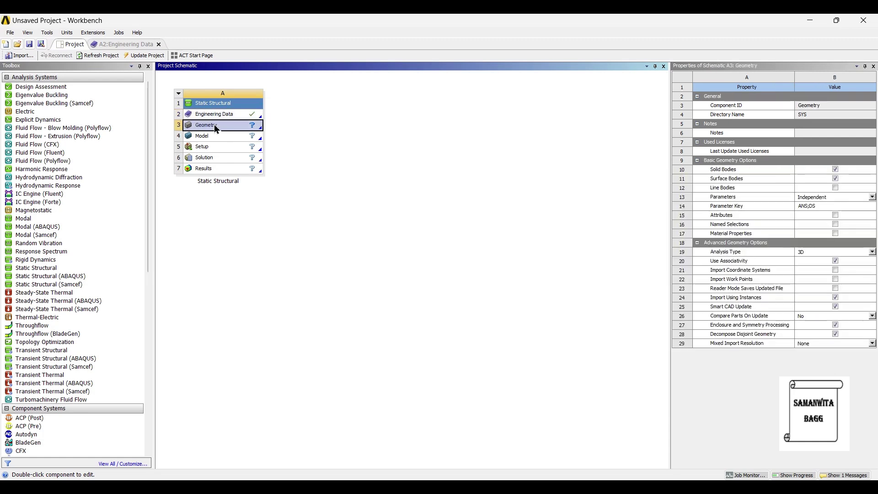
right_click(217, 129)
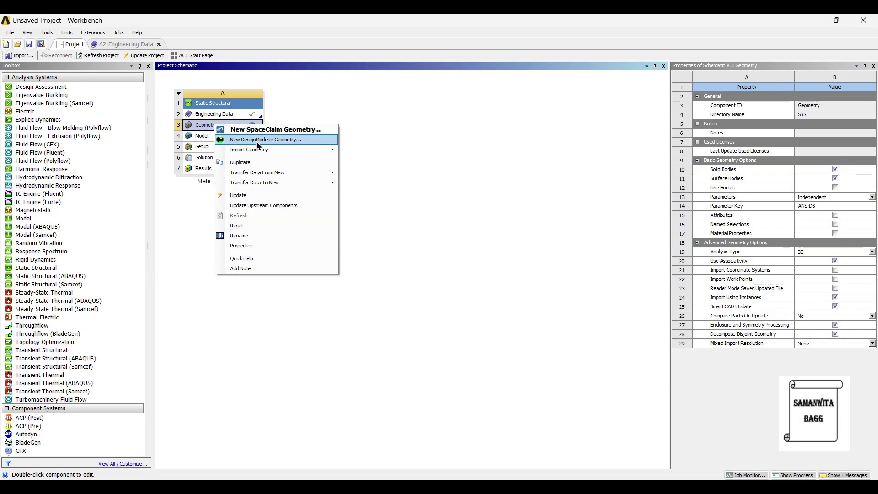
mouse_move(256, 155)
click(362, 151)
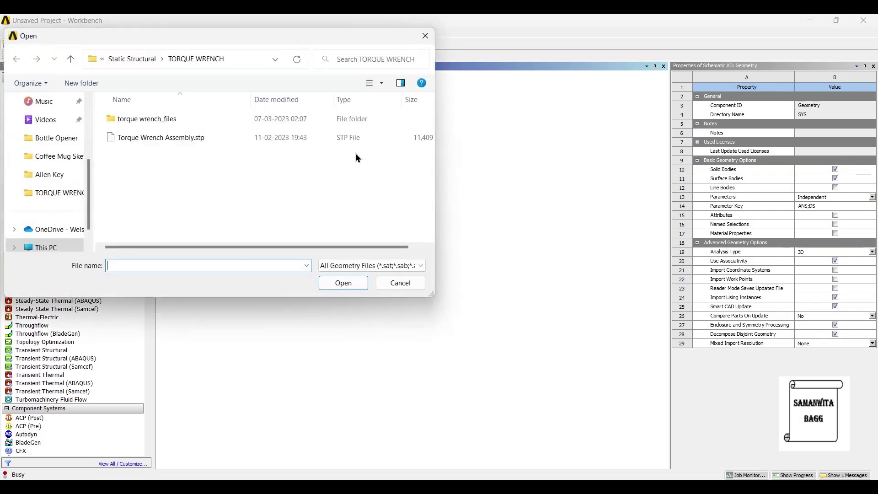
click(146, 59)
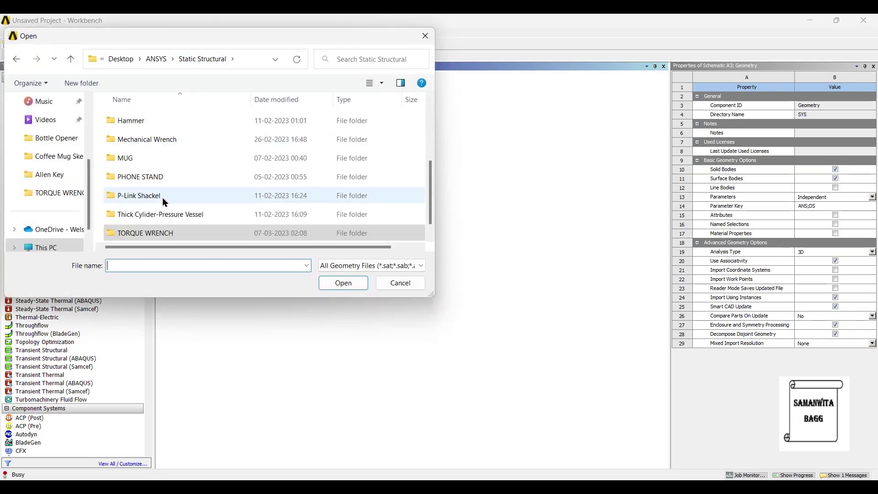
double_click(160, 123)
click(157, 120)
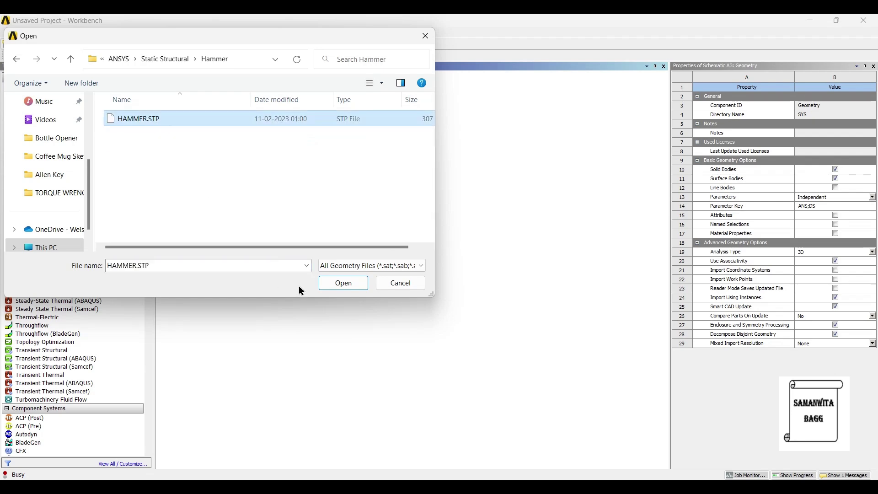
click(333, 284)
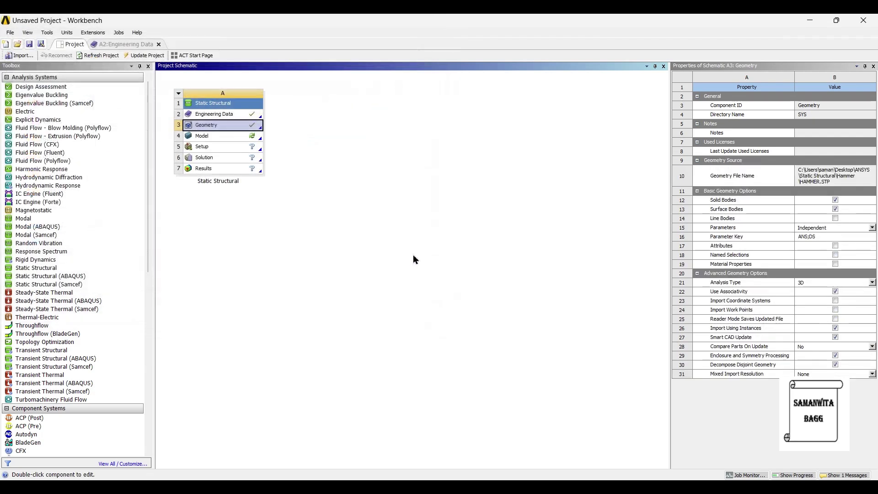
- Open the model in Mechanical and assign Stainless Steel to both the hammer head and the handle bodies
double_click(218, 136)
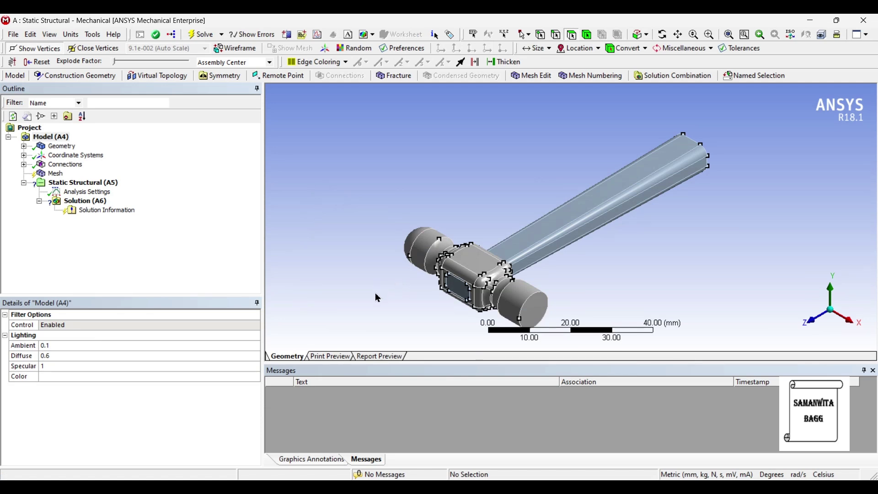
middle_drag(447, 275, 318, 308)
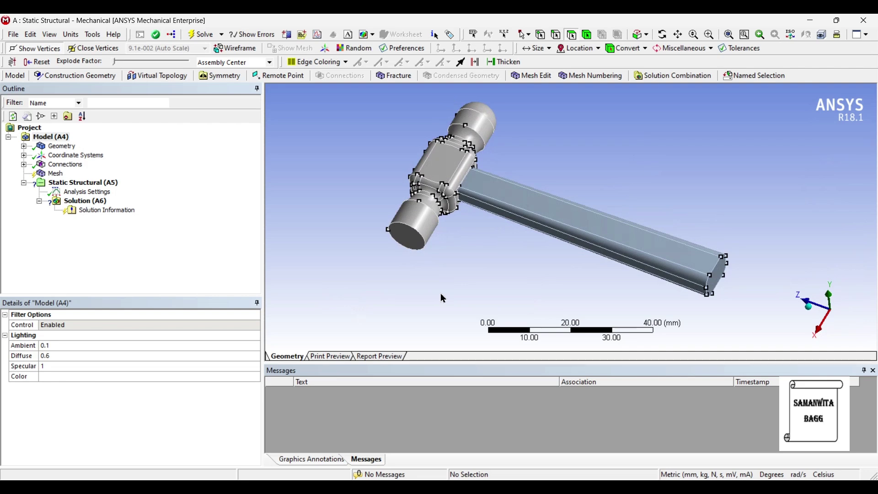
click(24, 147)
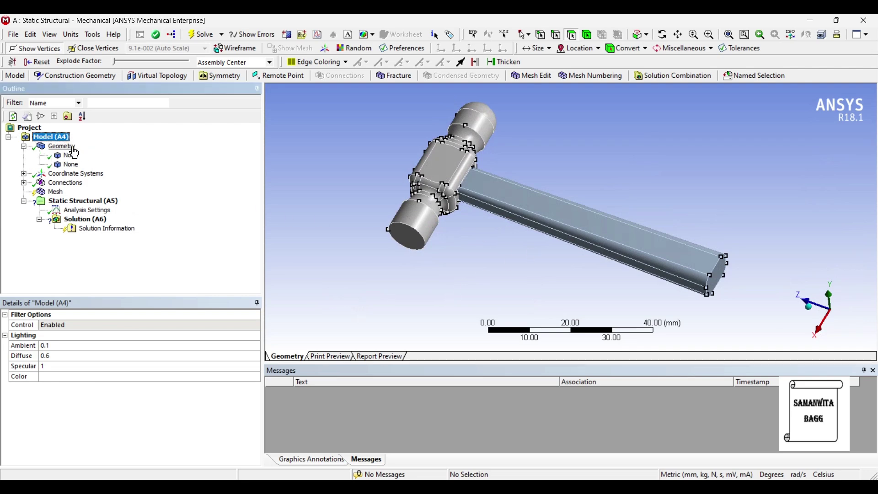
click(72, 155)
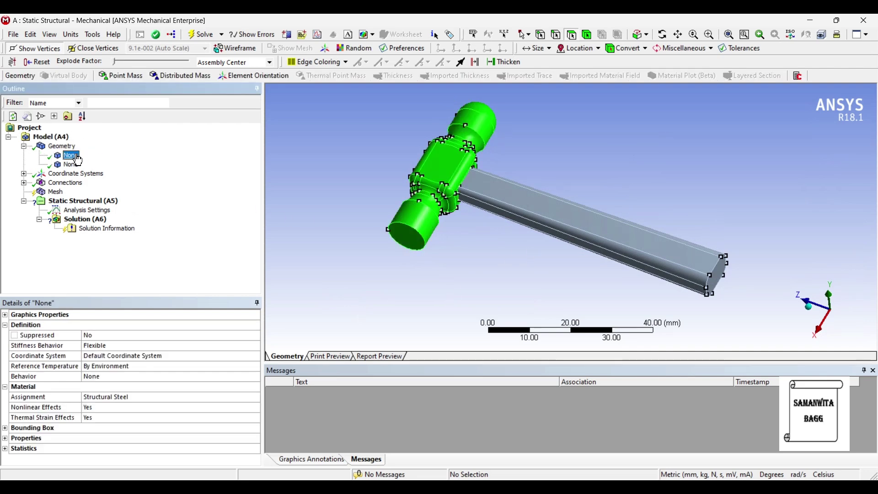
ctrl+click(73, 165)
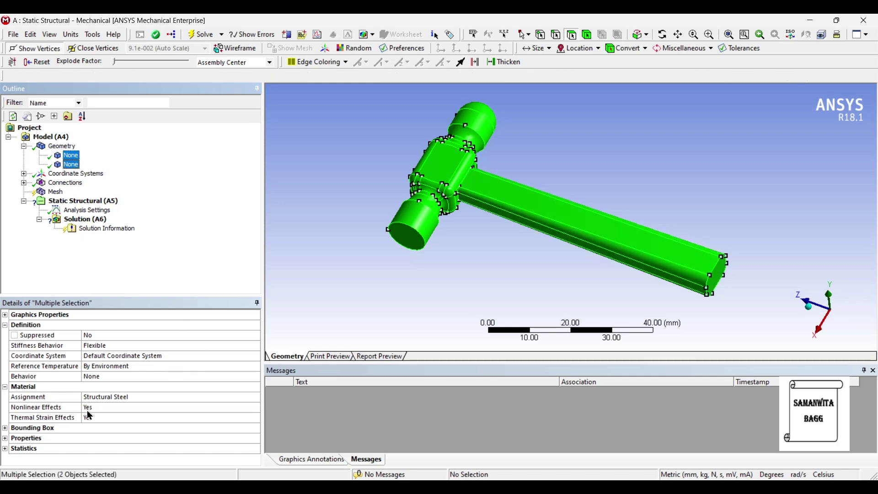
click(145, 399)
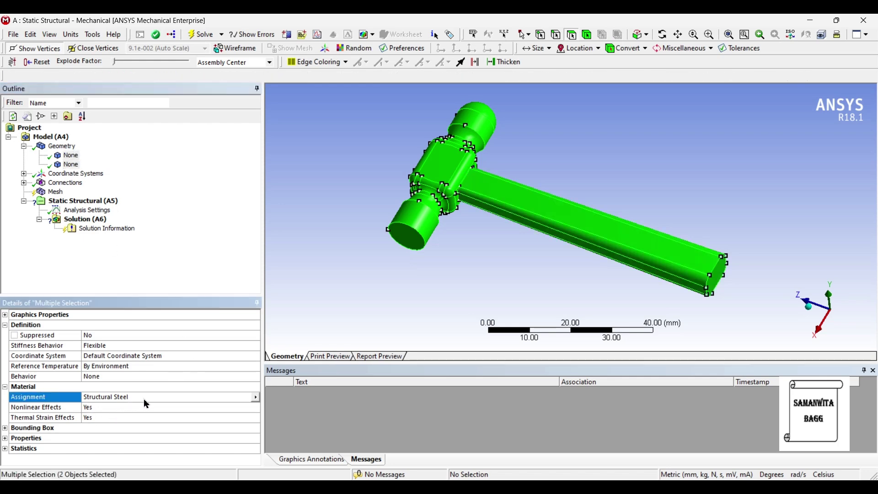
click(255, 397)
click(302, 447)
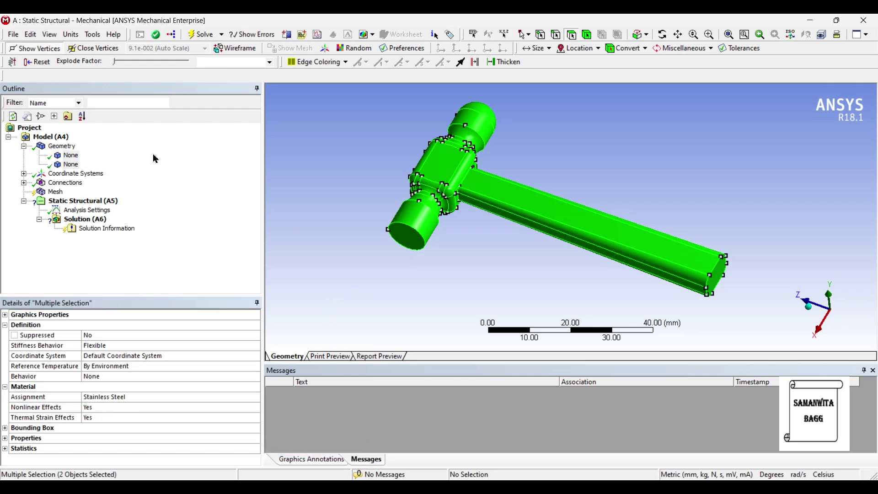
- Set the mesh relevance center to Fine and generate the mesh for the hammer
click(68, 193)
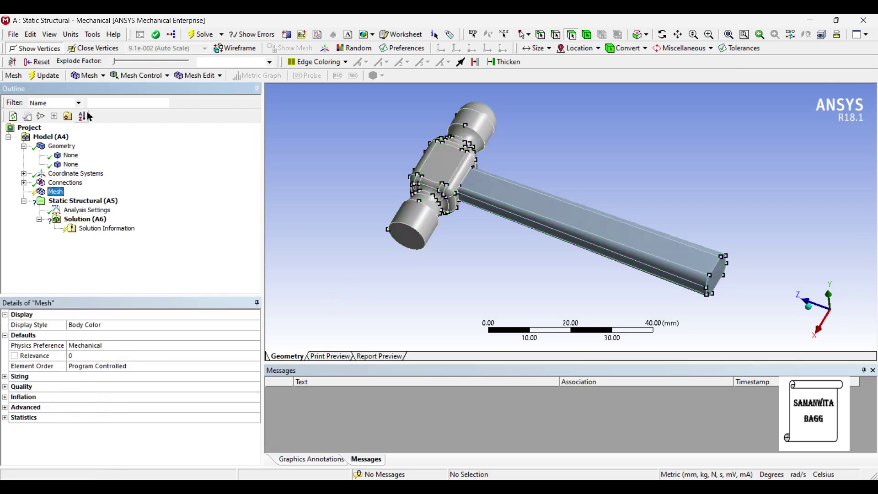
click(6, 377)
click(115, 398)
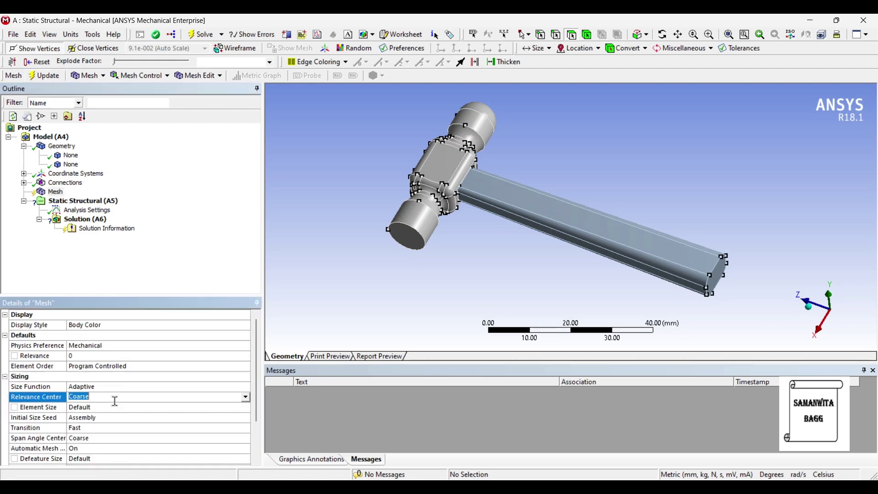
click(246, 399)
click(141, 426)
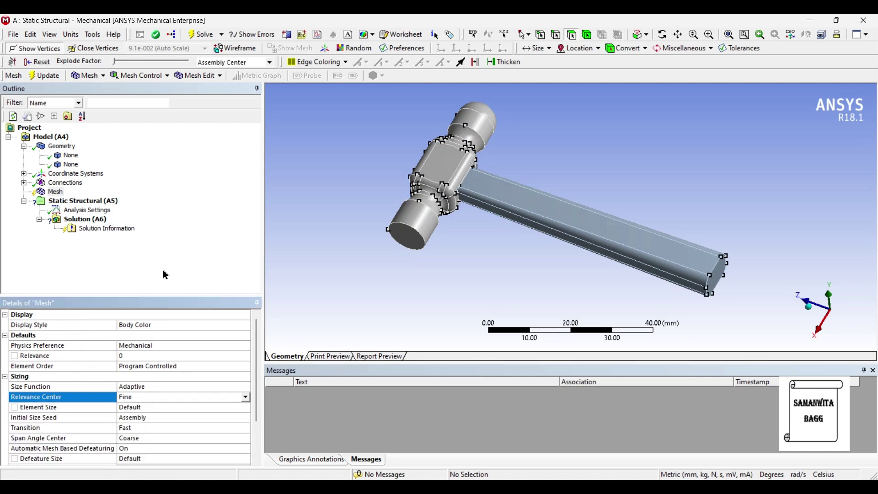
click(45, 76)
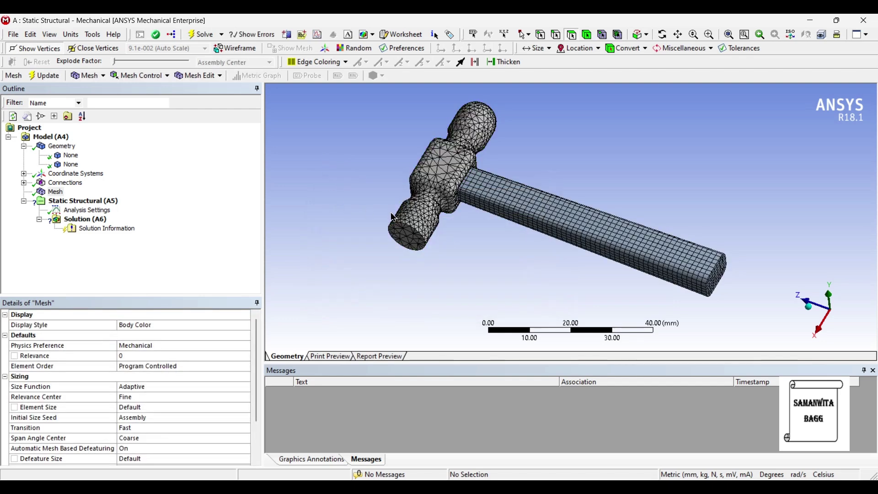
- Insert a Fixed Support in the static structural analysis and scope it to the free end face of the handle
click(101, 202)
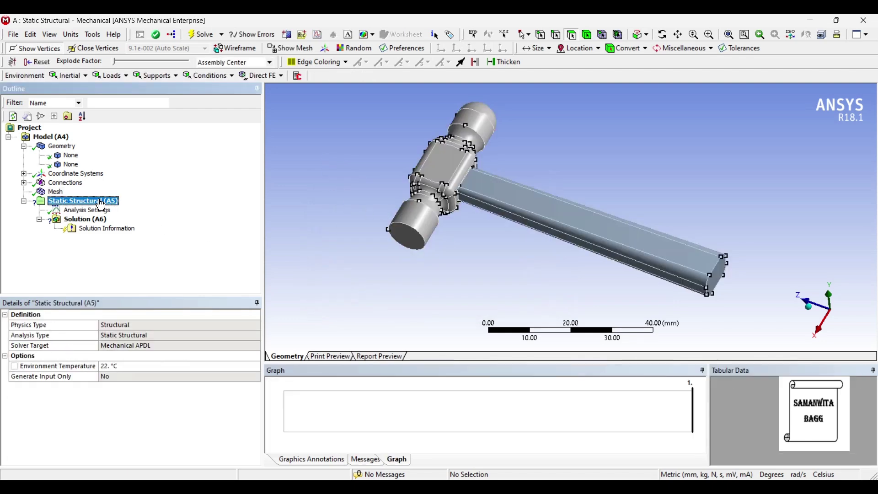
right_click(101, 205)
mouse_move(121, 207)
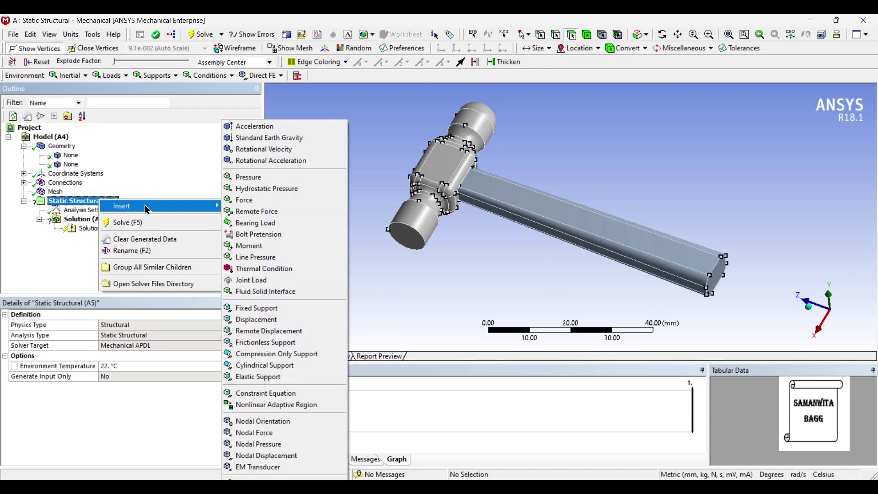
click(256, 308)
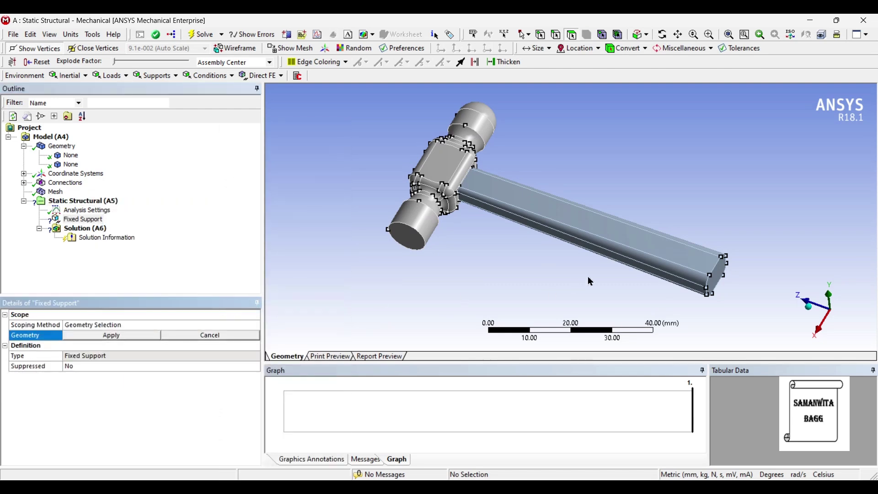
click(717, 259)
click(101, 337)
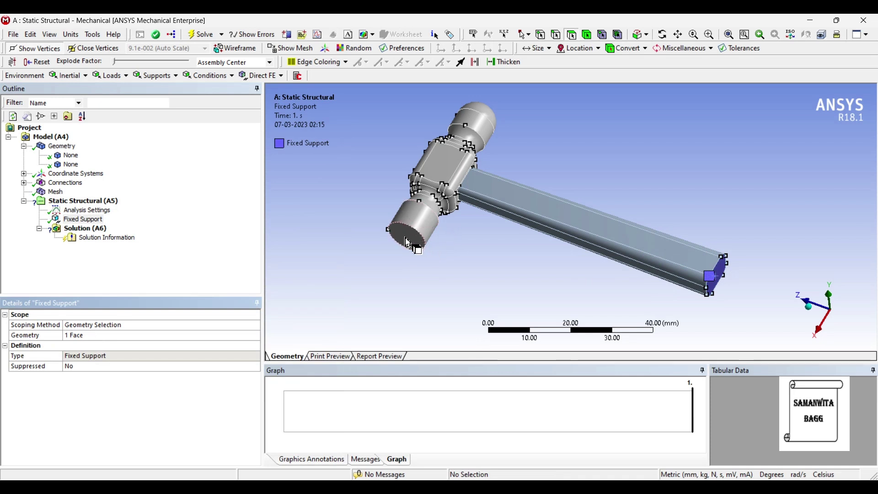
- Insert a Force on the flat striking face of the hammer head and define it by components
middle_drag(414, 245, 407, 245)
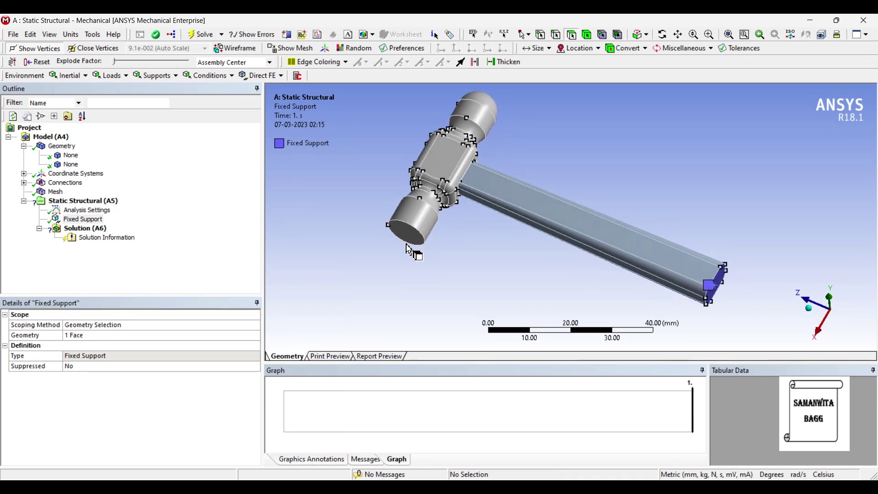
click(406, 232)
right_click(411, 232)
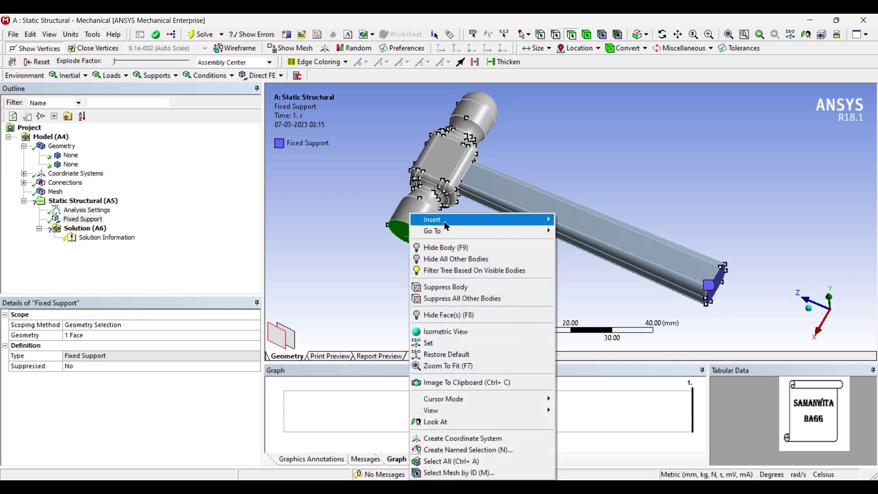
mouse_move(480, 220)
click(613, 297)
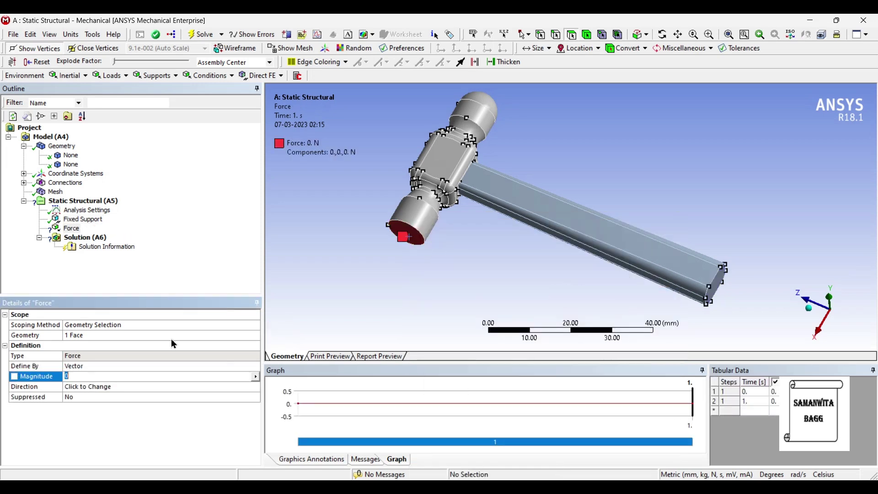
click(91, 369)
click(256, 367)
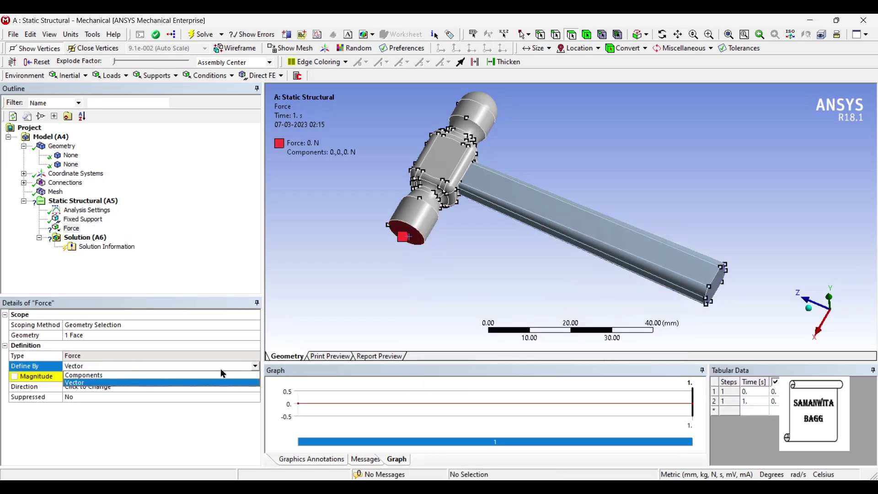
click(120, 378)
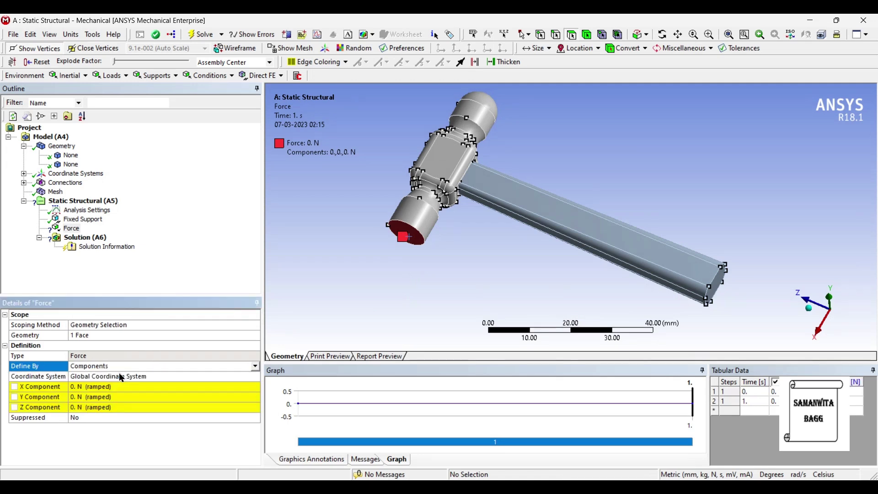
- Set the X Component of the force on the hammer's striking face to 100 N
click(103, 388)
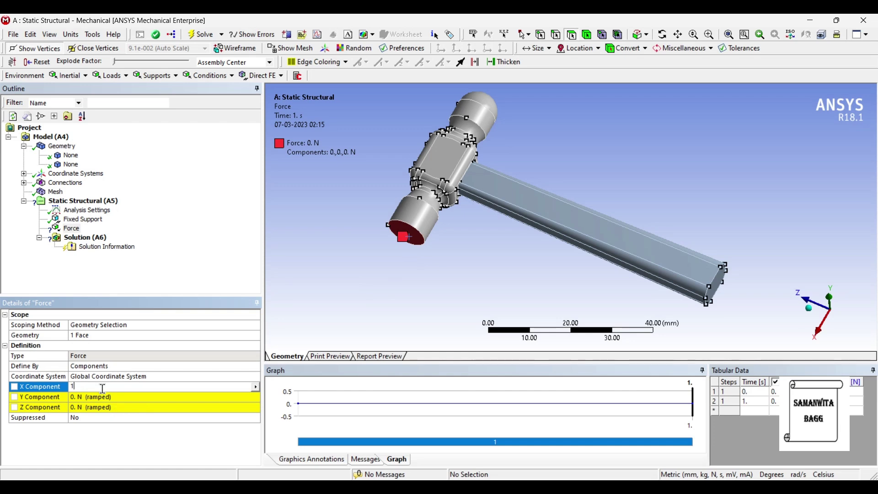
key(Return)
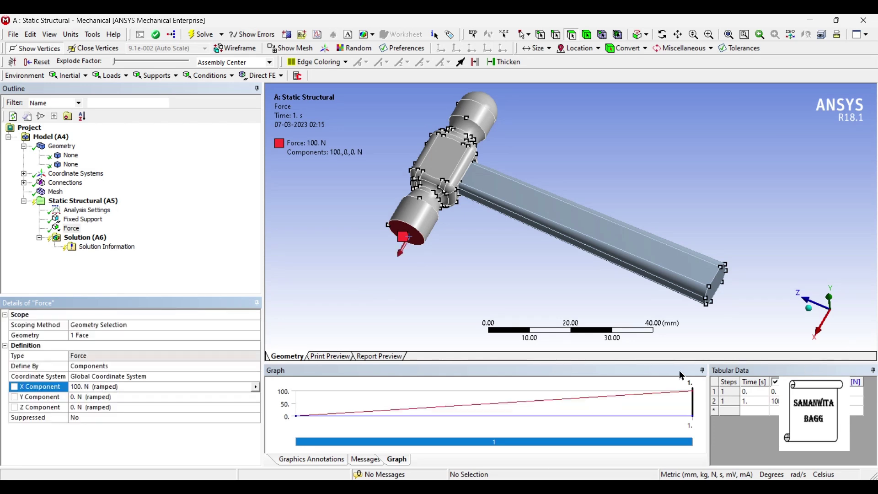
- Insert Total Deformation and Directional Deformation results under the solution, keeping the directional result on the X axis
click(97, 238)
right_click(98, 238)
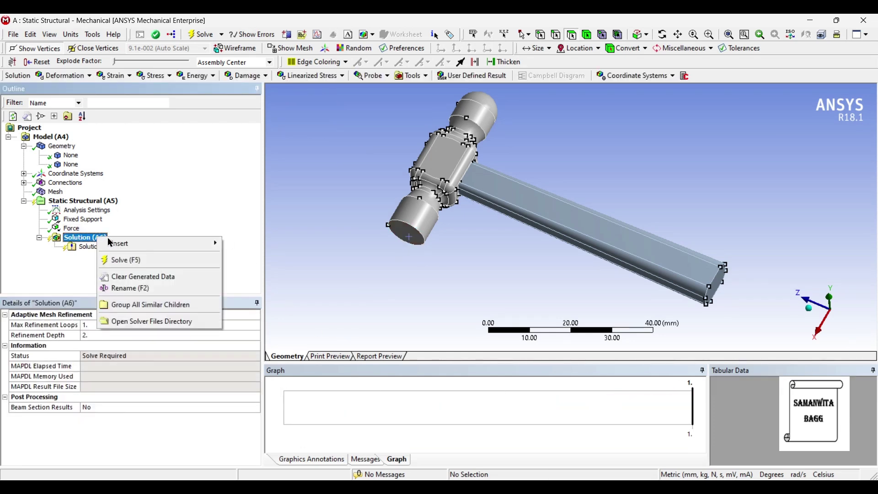
mouse_move(114, 244)
mouse_move(241, 255)
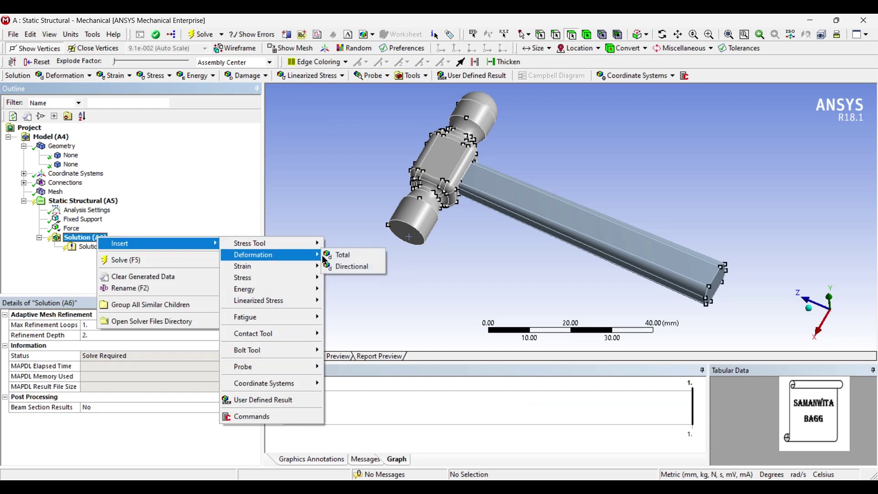
click(336, 260)
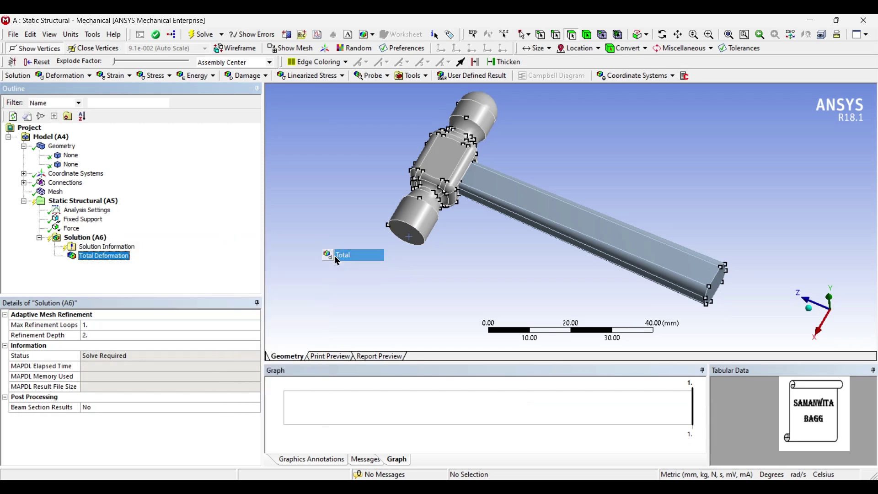
right_click(103, 242)
mouse_move(119, 246)
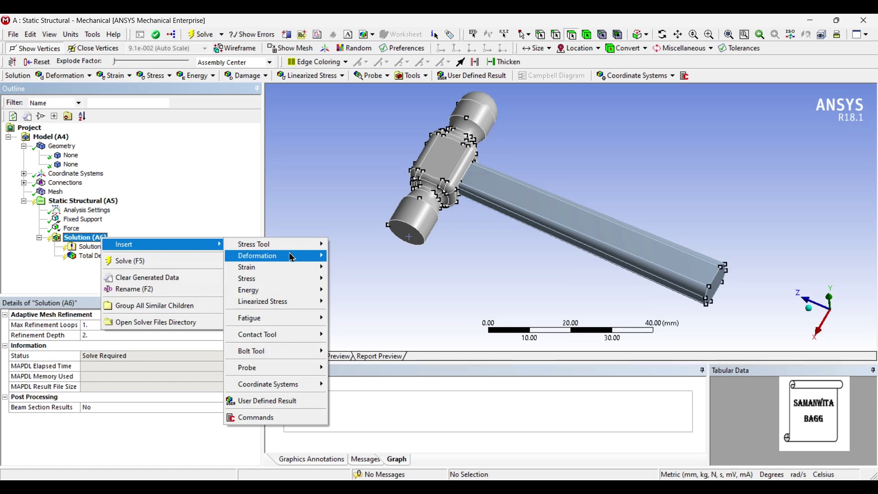
mouse_move(292, 256)
click(353, 268)
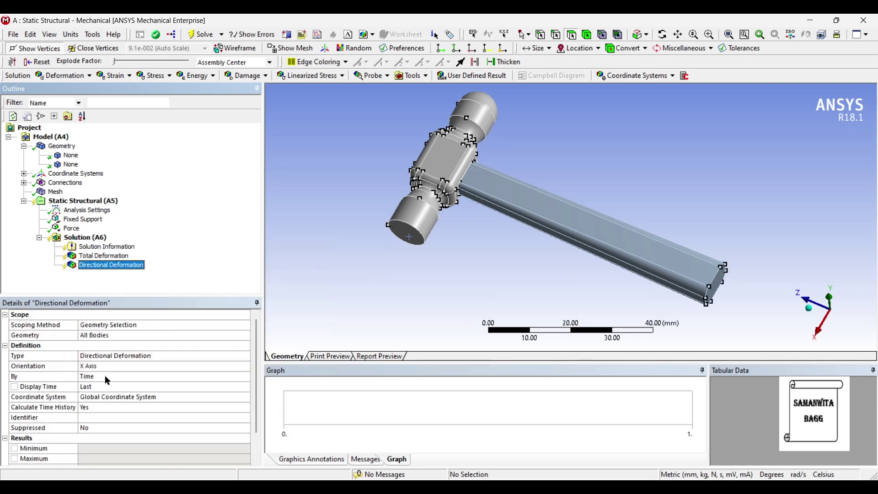
- Add Equivalent (von-Mises) Strain and Equivalent (von-Mises) Stress results to the solution
right_click(85, 237)
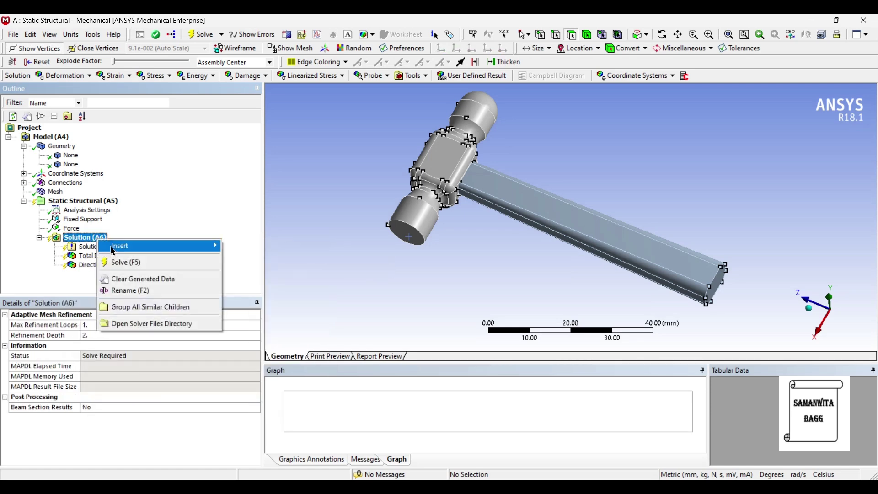
mouse_move(116, 246)
mouse_move(284, 269)
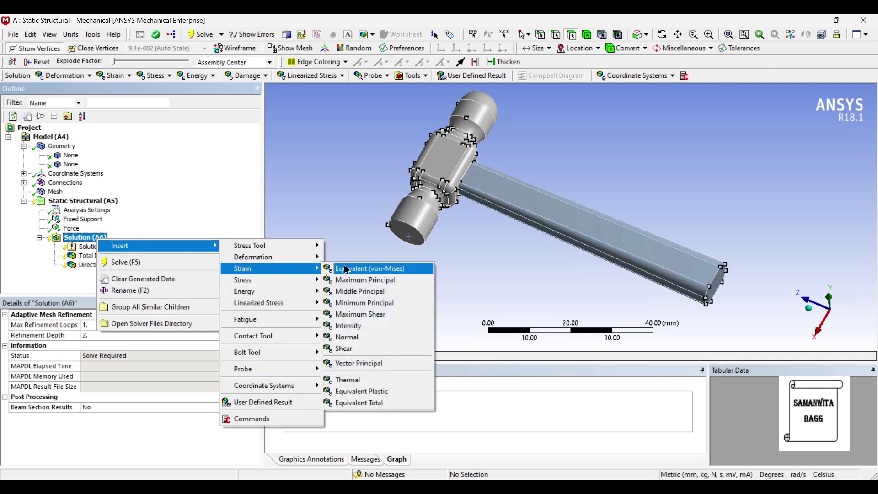
click(347, 269)
right_click(94, 238)
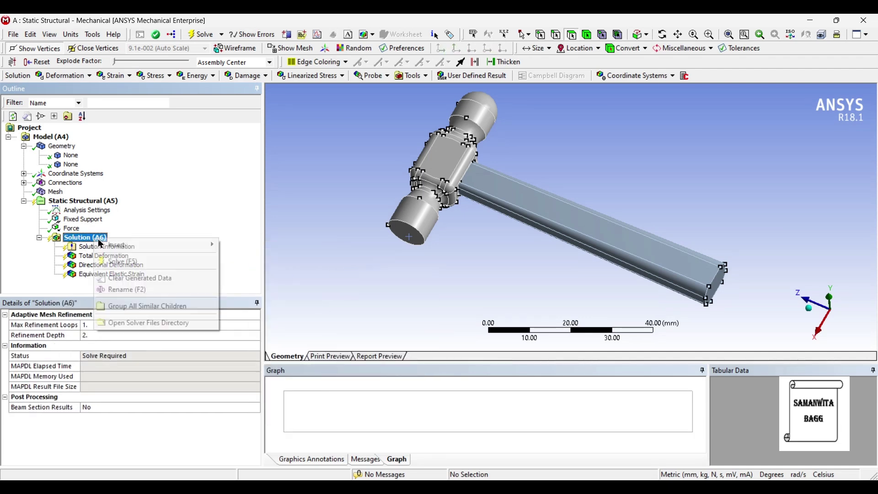
mouse_move(115, 245)
mouse_move(256, 279)
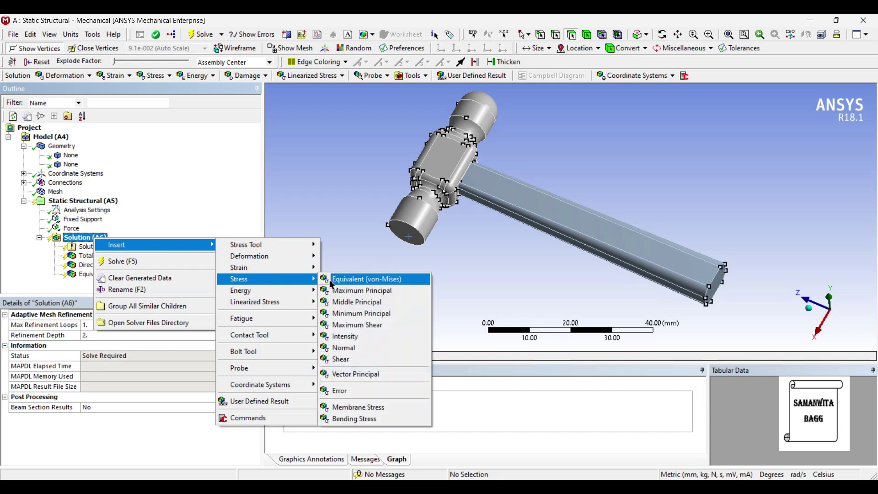
click(339, 282)
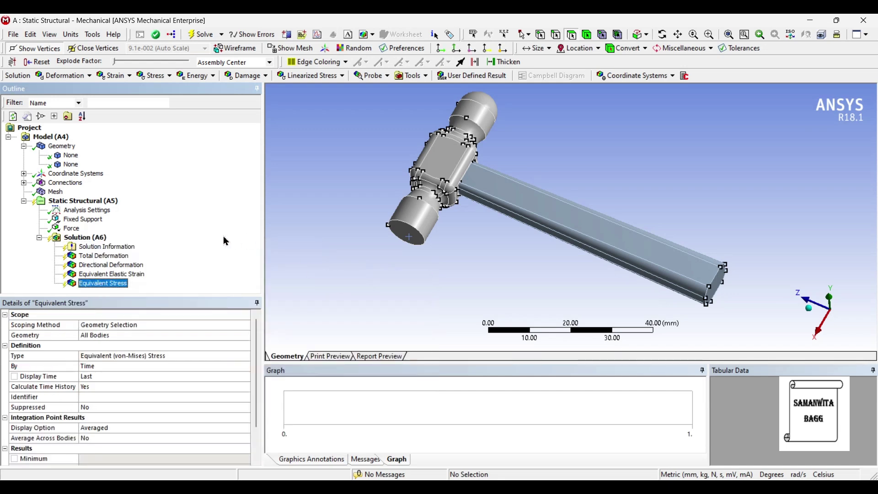
- Add a Stress Tool with its Safety Factor result to the solution and solve the static structural analysis
click(409, 77)
click(414, 89)
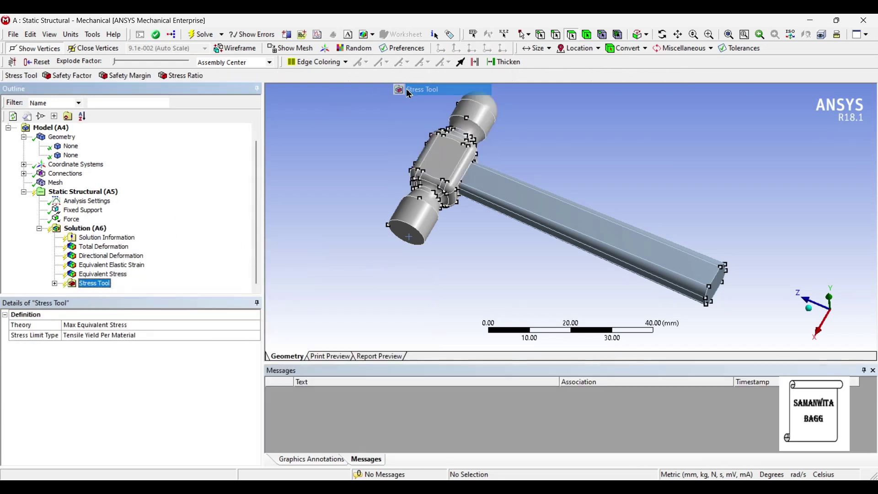
click(55, 284)
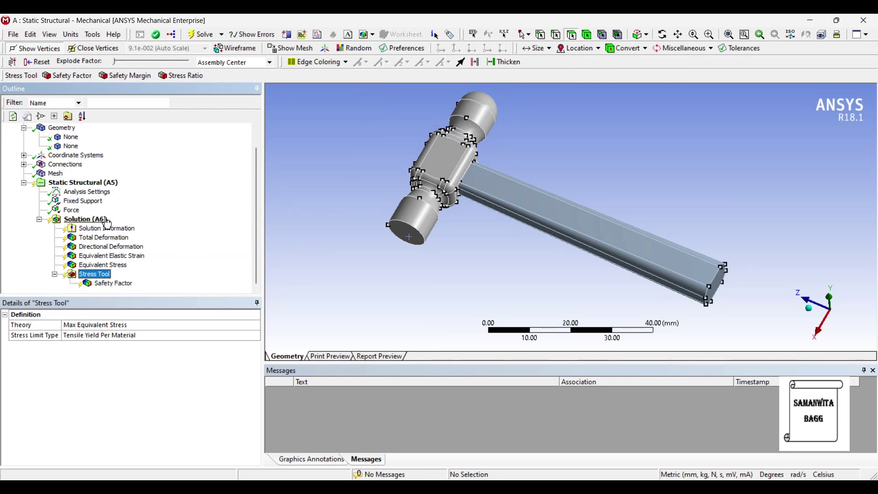
click(87, 219)
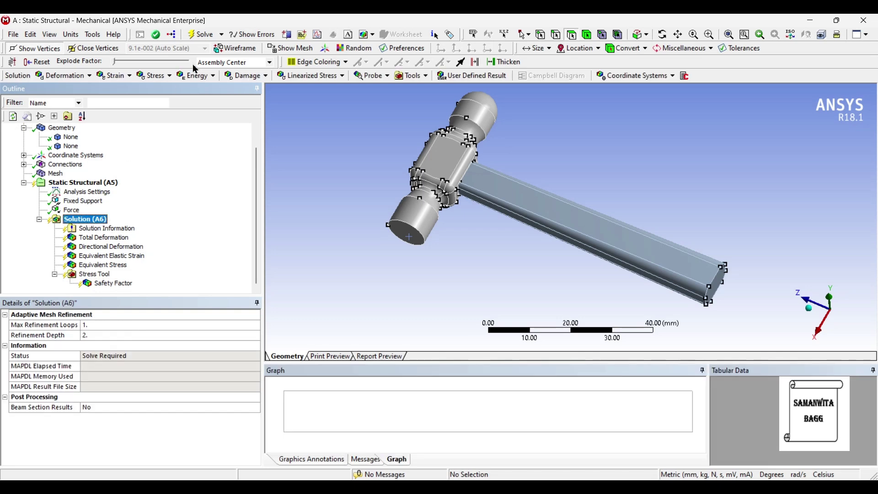
click(204, 34)
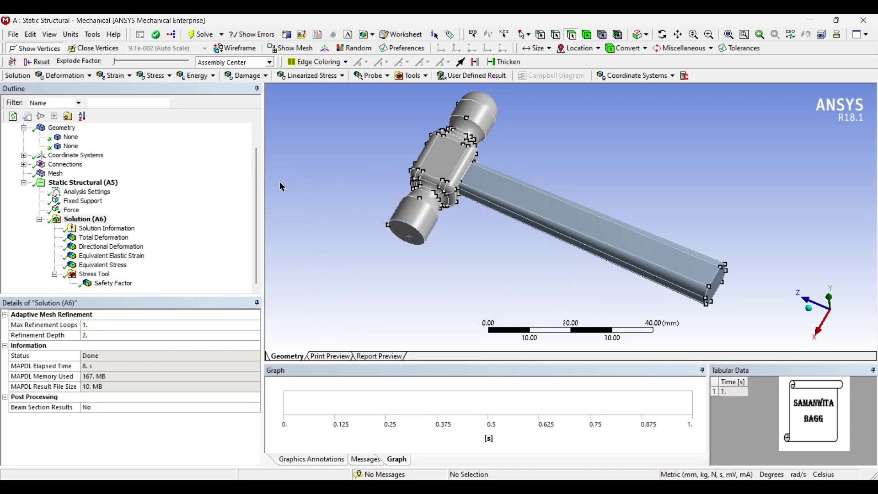
- Display the Total Deformation result on the hammer, play its animation and pause it
click(127, 238)
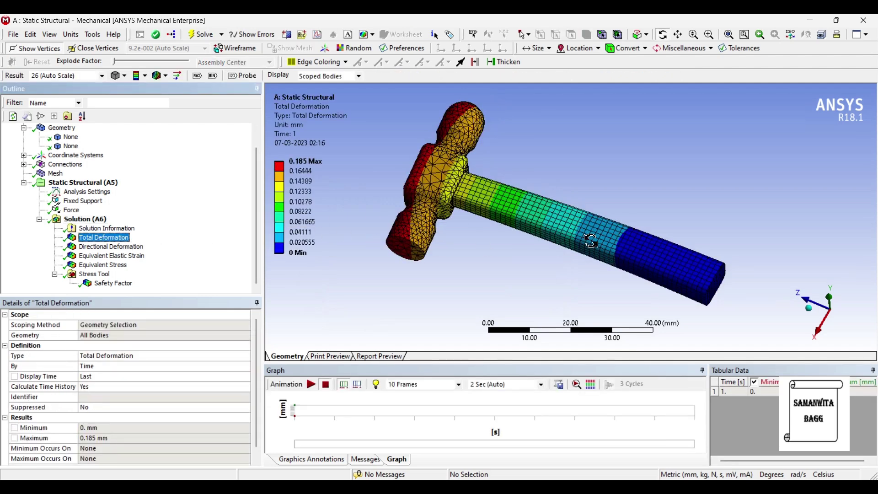
drag(592, 242, 601, 247)
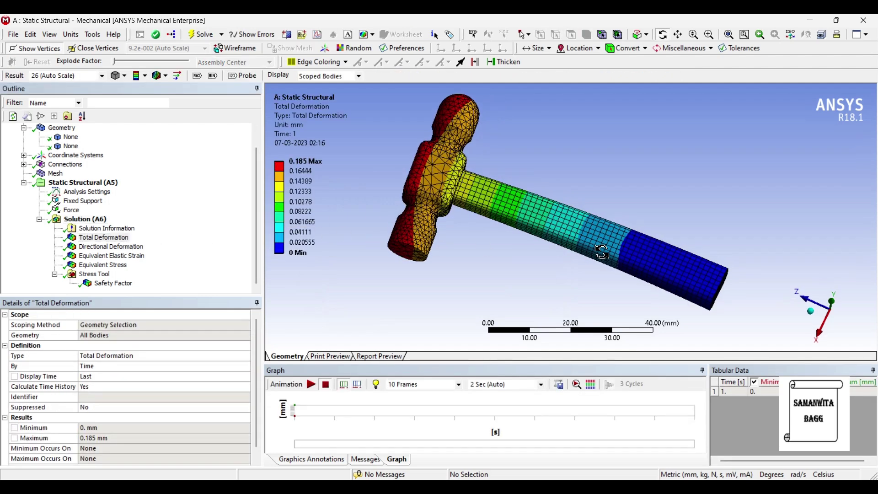
click(312, 386)
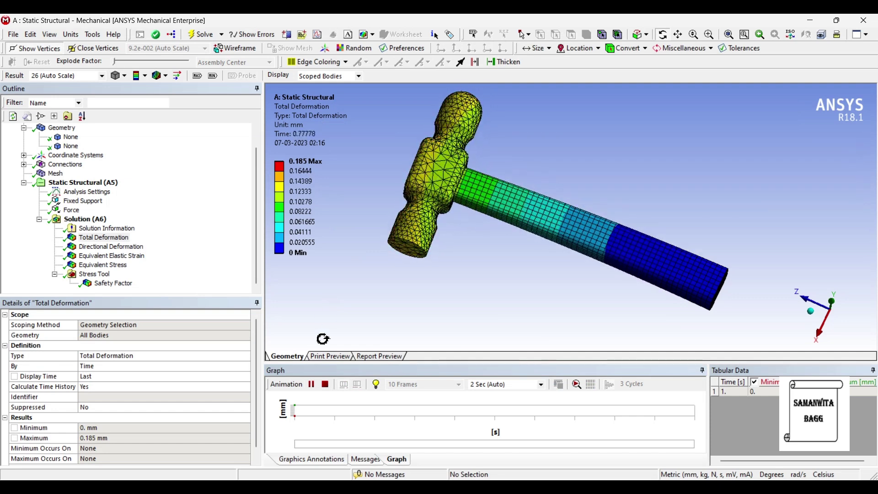
click(311, 385)
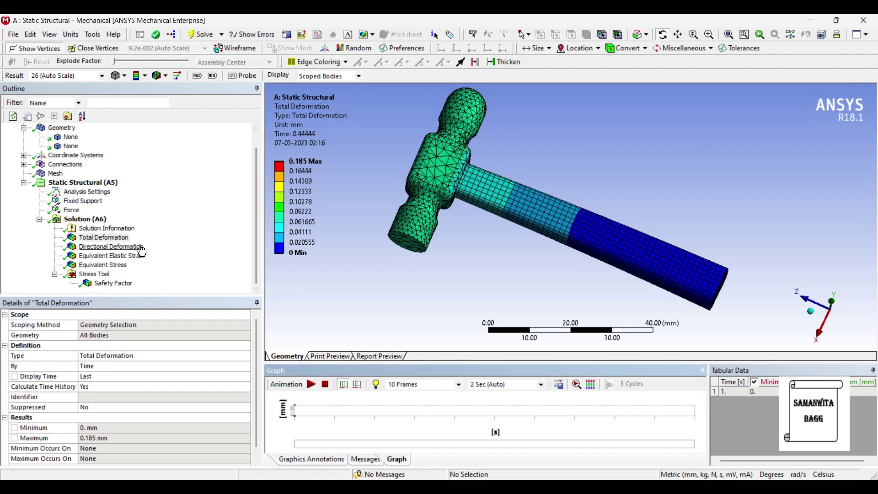
- Display the X-axis Directional Deformation result, play its animation and pause it
click(121, 248)
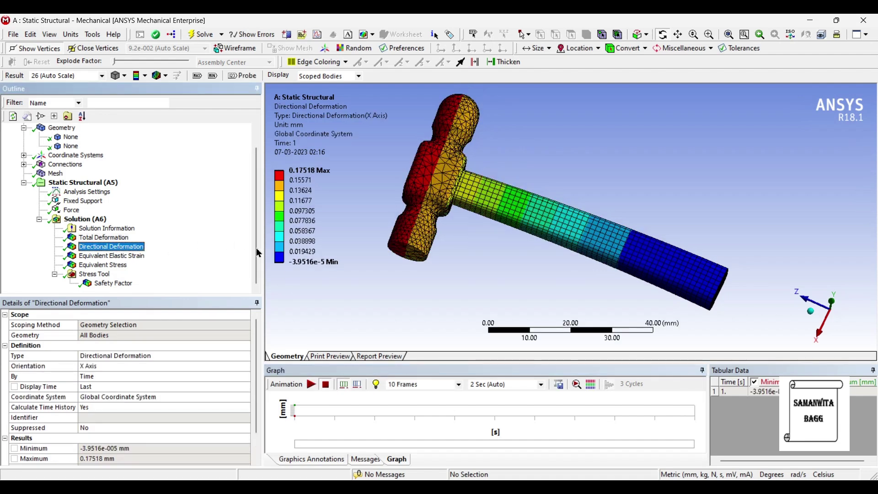
click(311, 386)
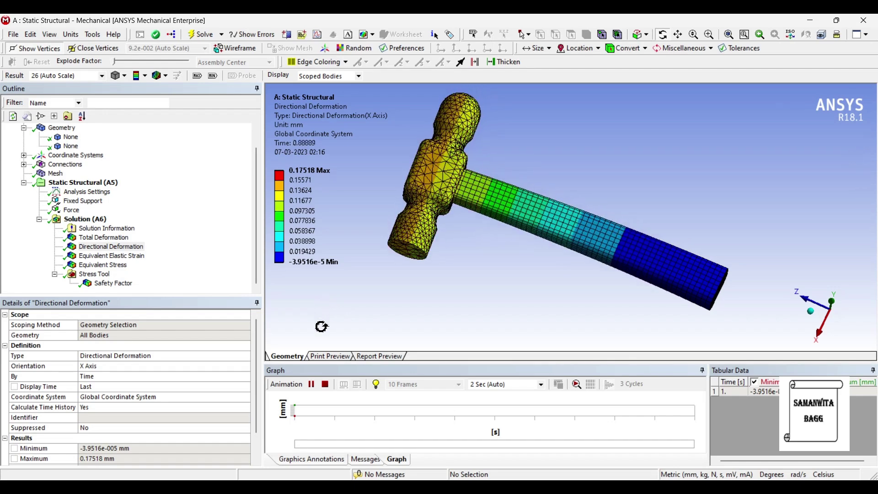
click(313, 386)
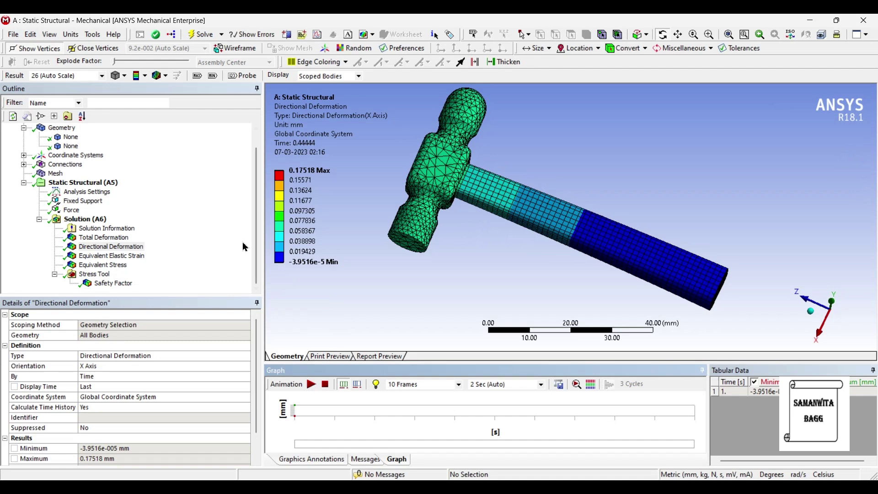
- Display the Equivalent Elastic Strain result, play its animation and pause it
click(137, 256)
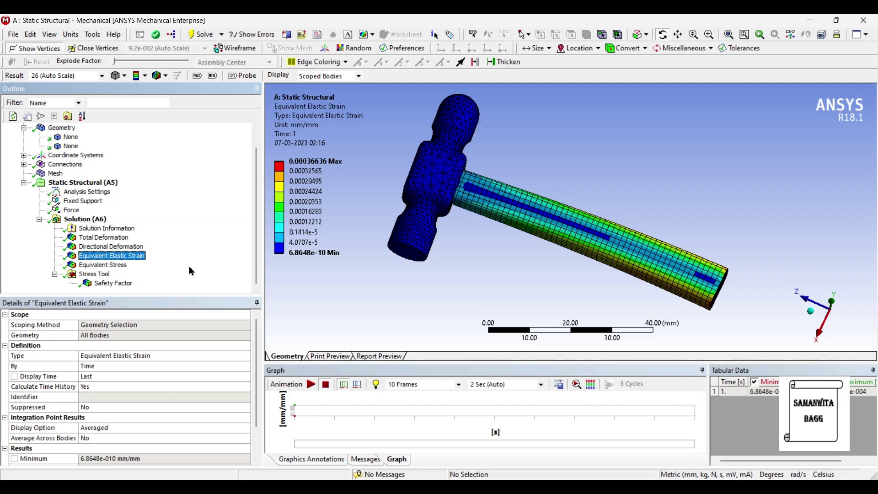
click(312, 385)
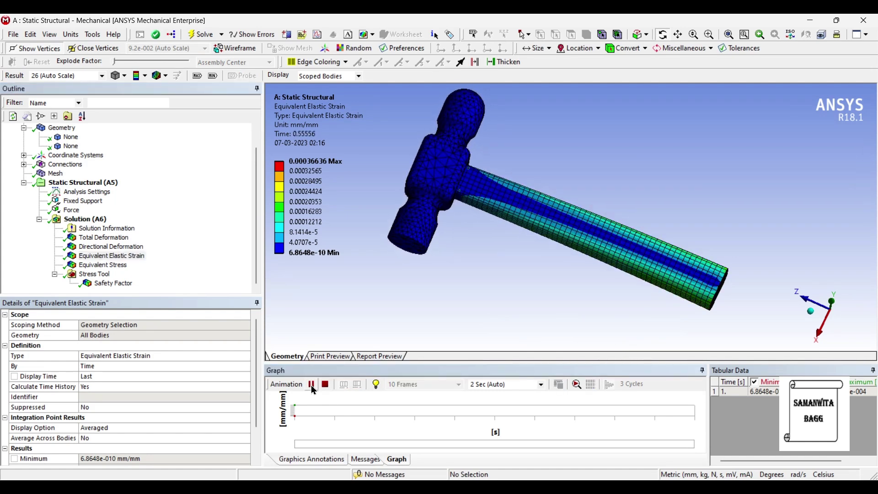
click(313, 387)
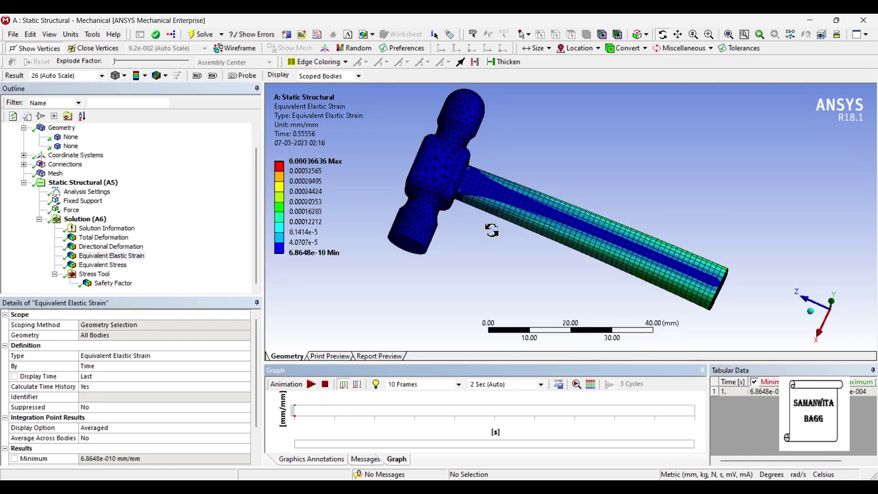
- Display the Equivalent (von-Mises) Stress result and examine its contours and legend across the head and handle
click(130, 265)
mouse_move(645, 246)
mouse_down()
mouse_move(620, 240)
mouse_move(623, 263)
mouse_move(650, 257)
mouse_up()
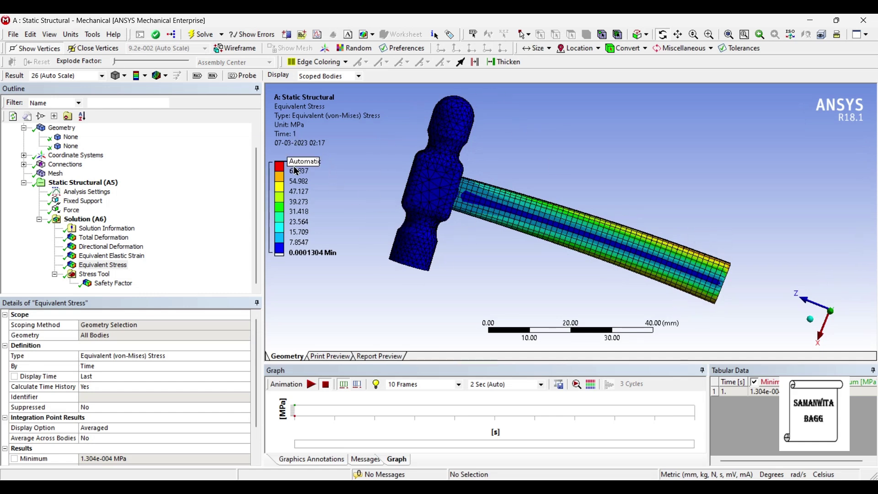
click(316, 172)
click(340, 178)
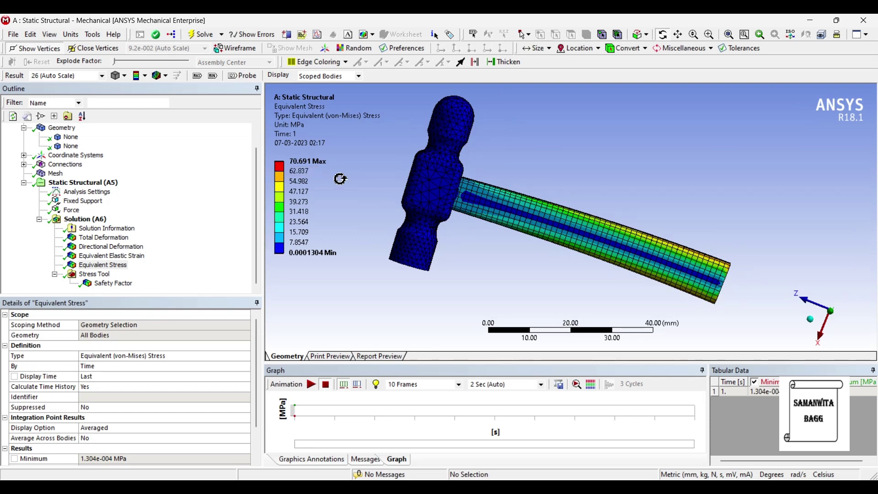
- Display the Safety Factor result of the Stress Tool and examine its distribution over the hammer
click(113, 284)
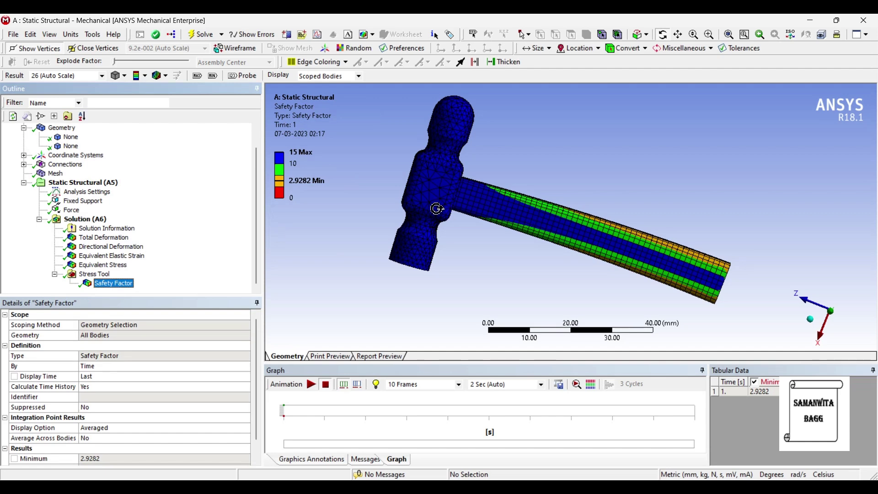
drag(494, 220, 650, 281)
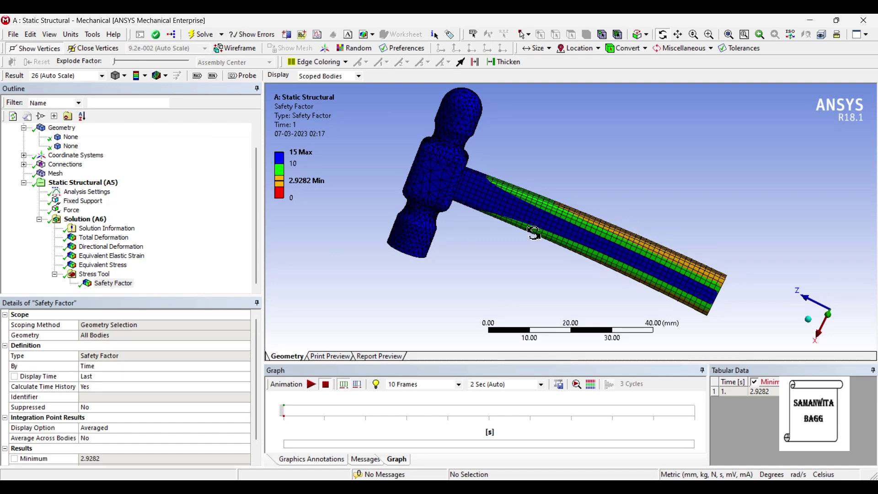
drag(489, 237, 577, 219)
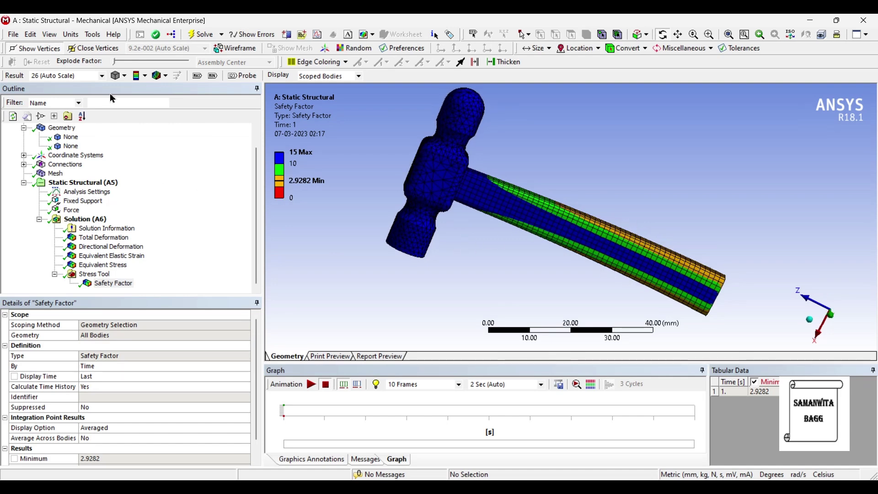
- Assign Gray Cast Iron to both hammer bodies and solve the static structural analysis again
click(62, 128)
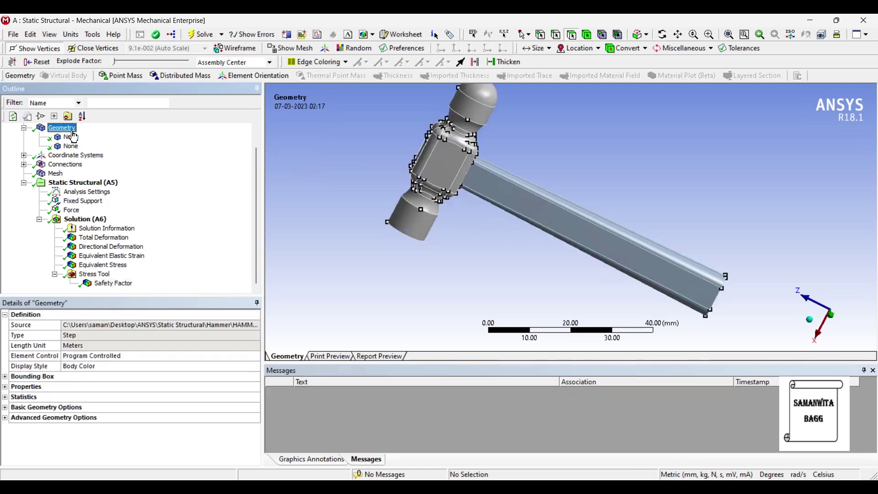
click(71, 137)
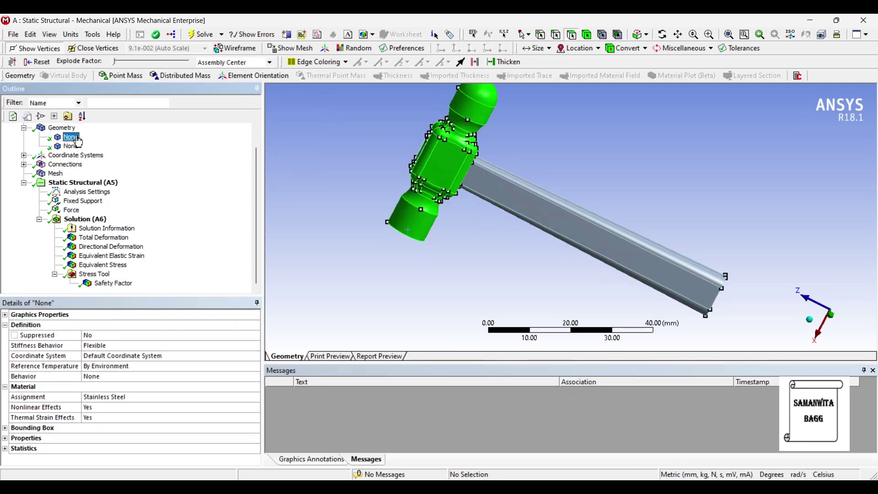
ctrl+click(72, 147)
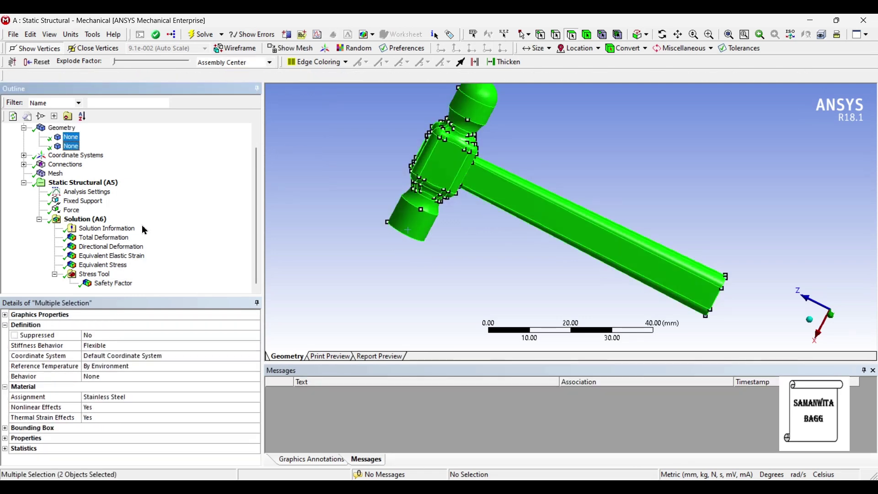
click(171, 402)
click(255, 397)
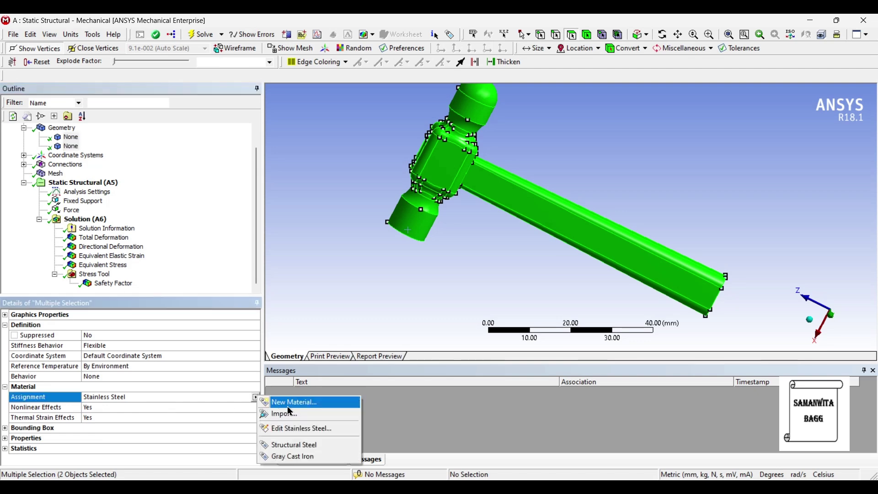
click(307, 457)
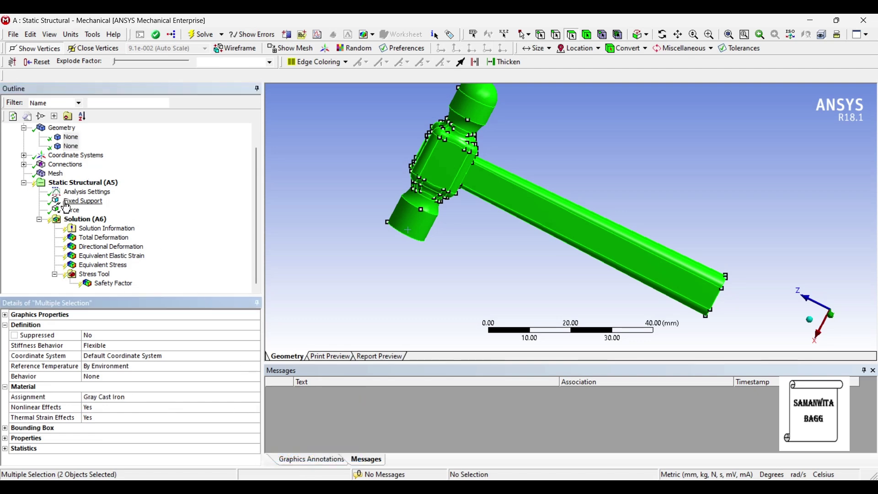
click(85, 220)
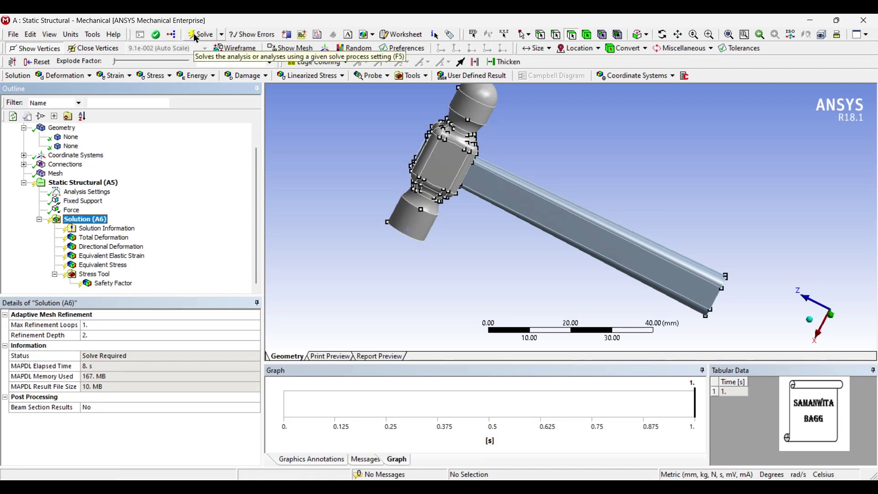
click(176, 38)
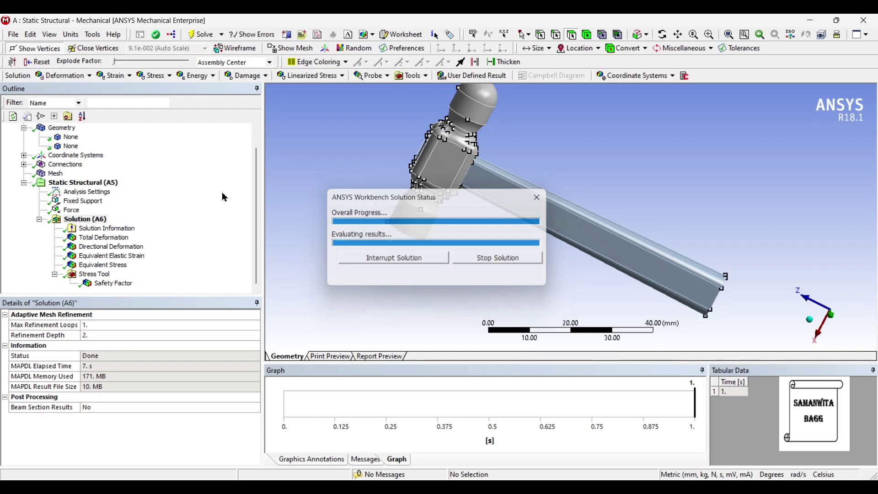
- Display the Total Deformation result of the gray cast iron hammer, play its animation and pause it
click(103, 237)
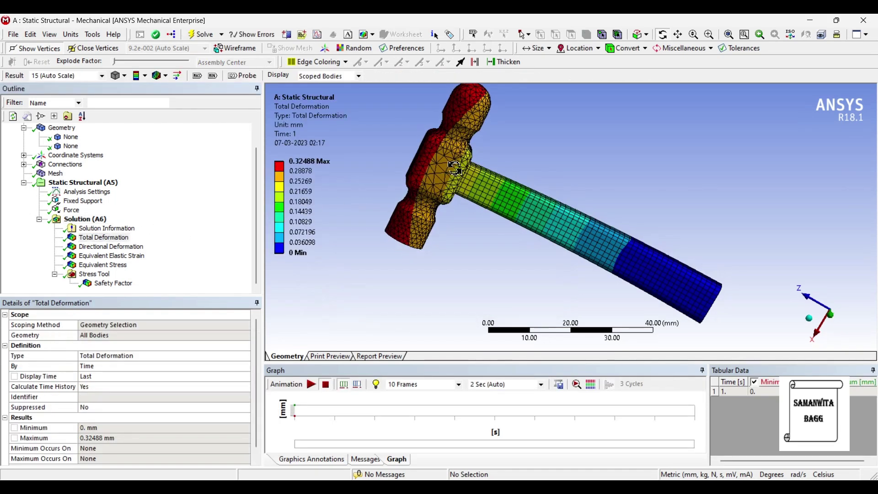
drag(415, 206, 396, 257)
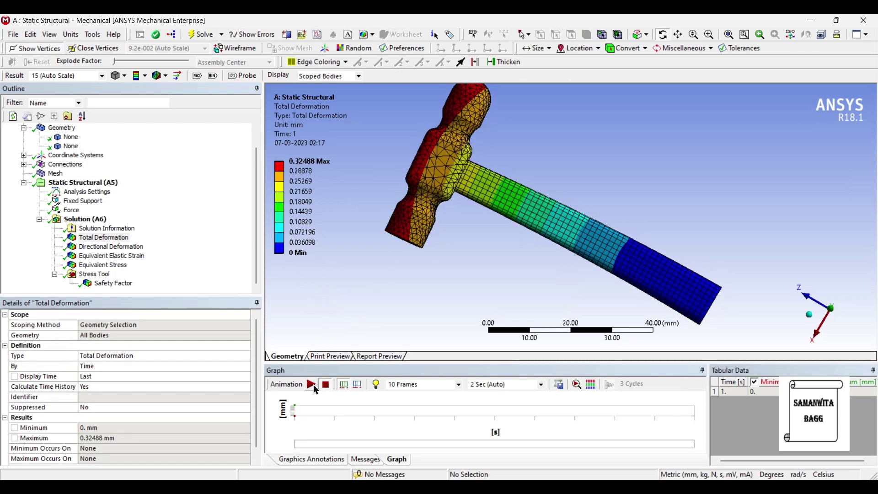
click(311, 385)
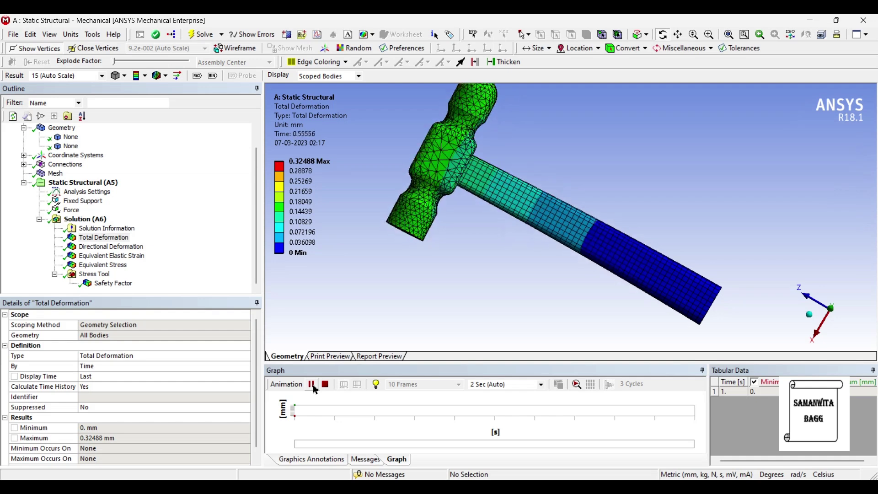
click(312, 386)
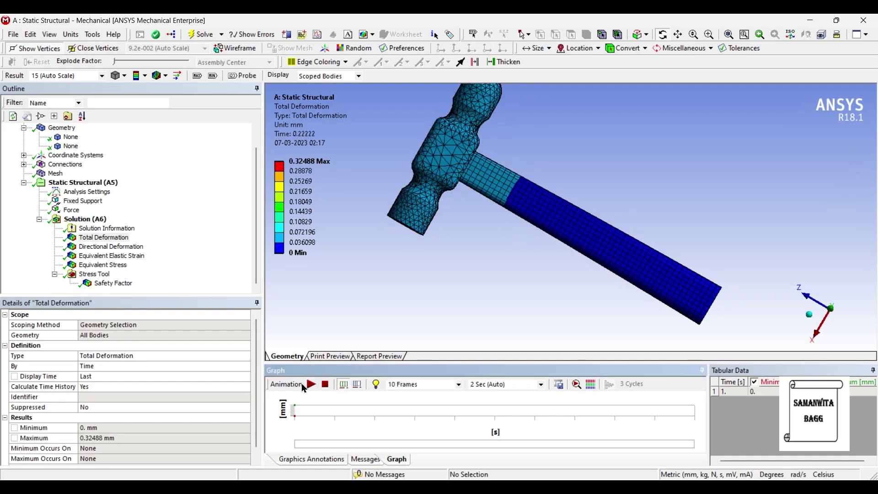
- Display the X-axis Directional Deformation result for gray cast iron, play its animation and stop it
click(129, 247)
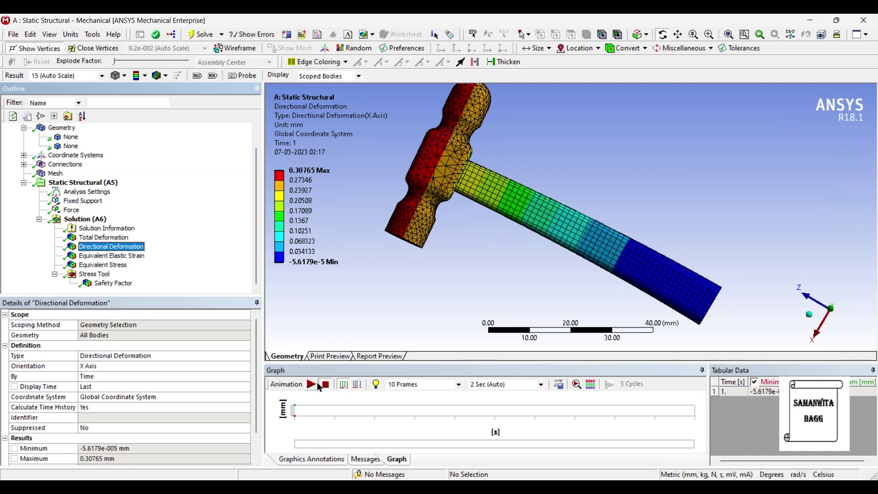
click(312, 386)
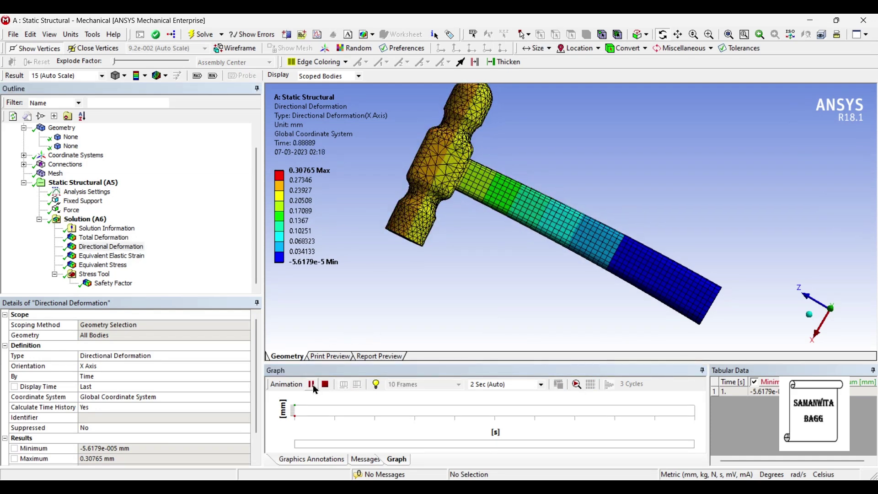
click(326, 384)
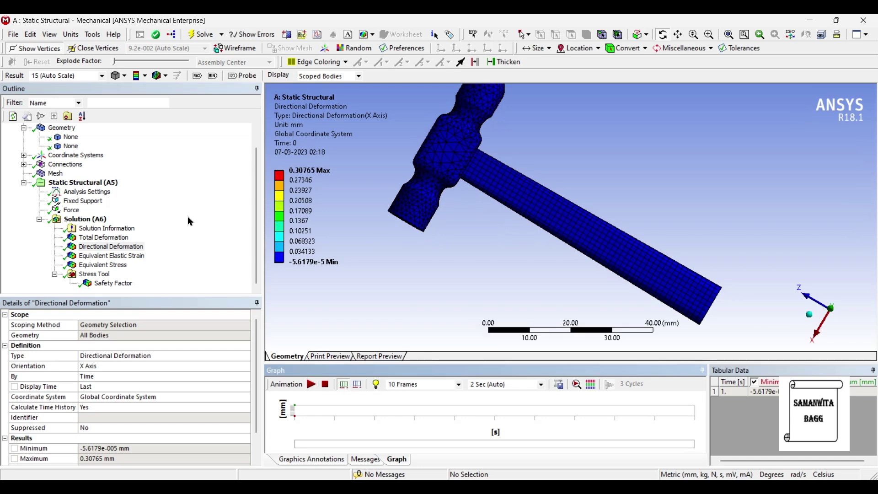
- Review the Equivalent Elastic Strain, Equivalent (von-Mises) Stress and Safety Factor results for gray cast iron, and return to Total Deformation
click(138, 257)
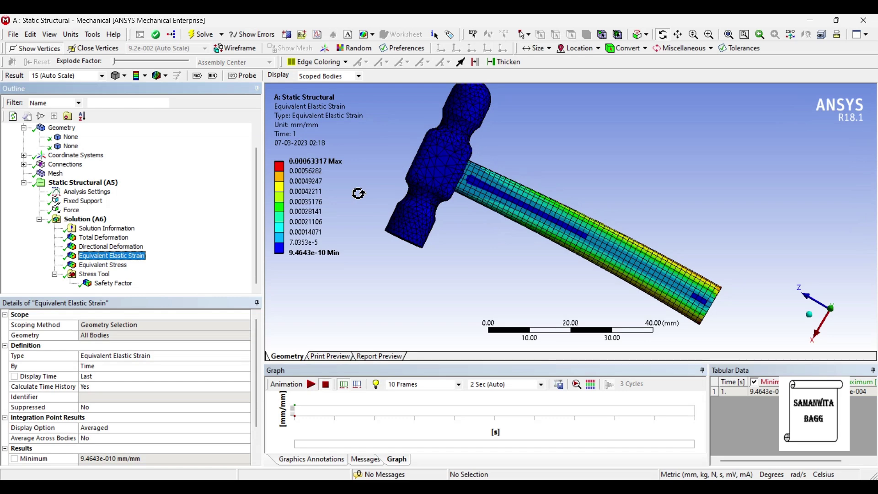
click(109, 265)
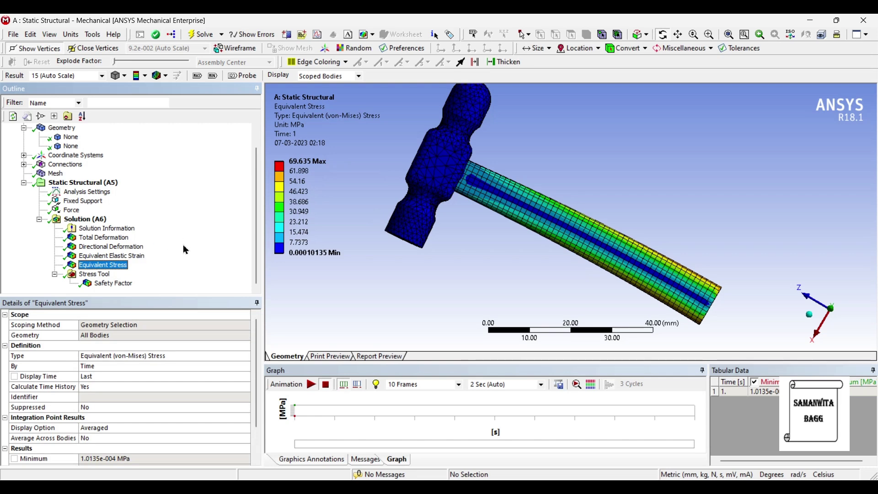
click(132, 284)
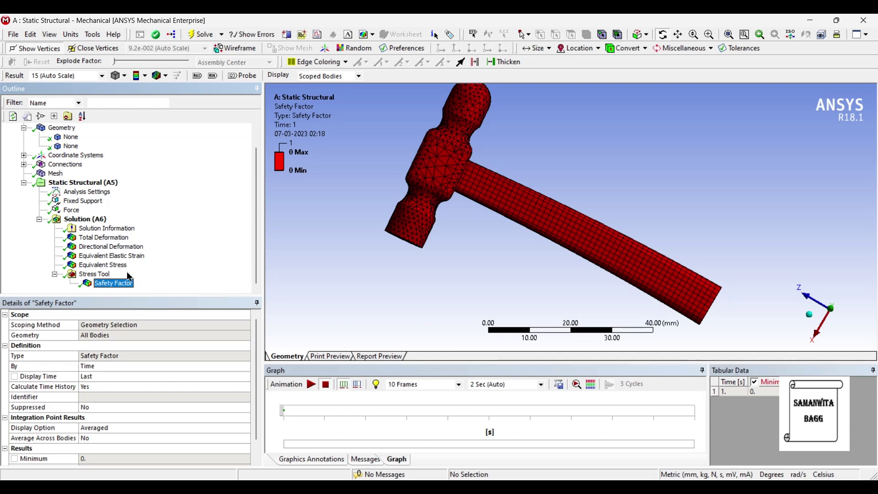
click(117, 238)
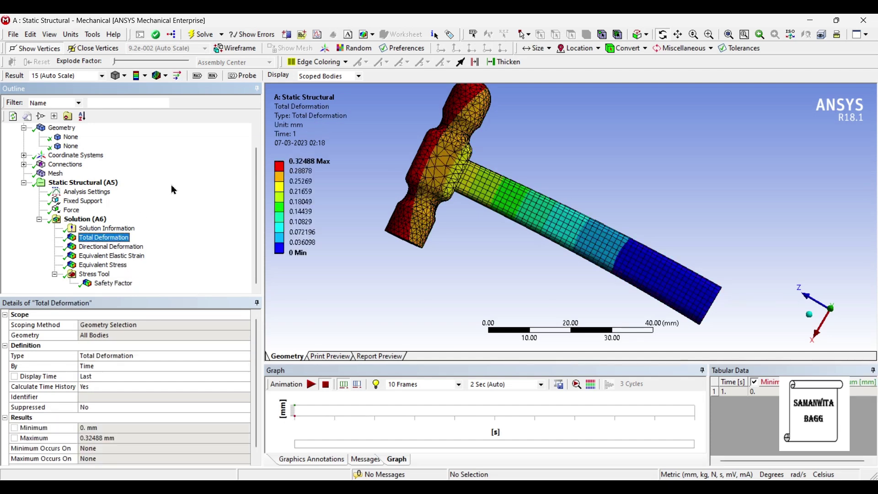
- Change the material assignment of both hammer bodies to Stainless Steel
click(72, 138)
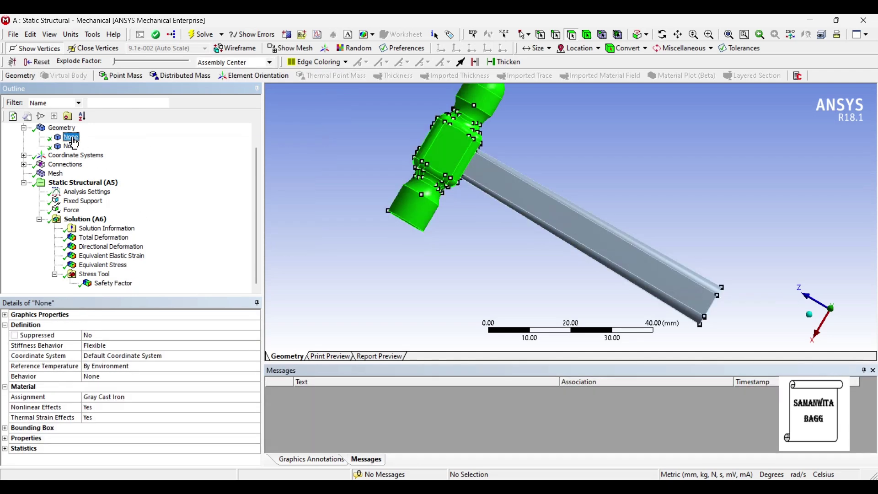
ctrl+click(71, 147)
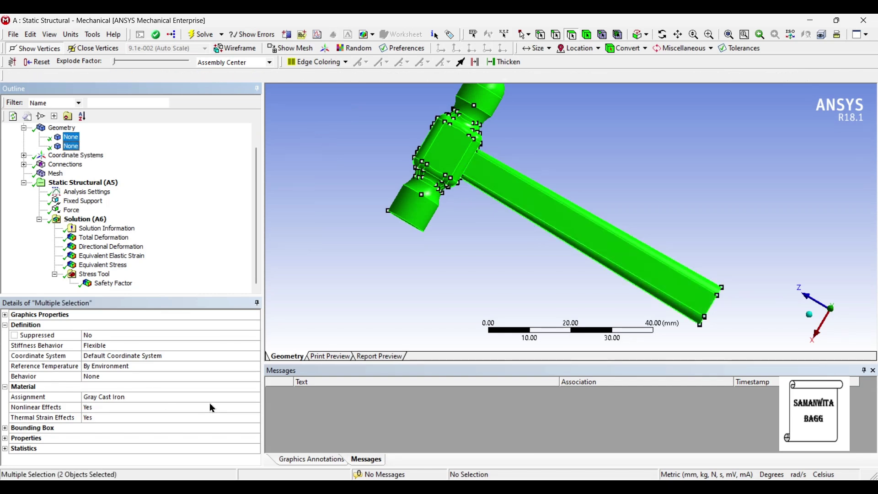
click(223, 398)
click(255, 397)
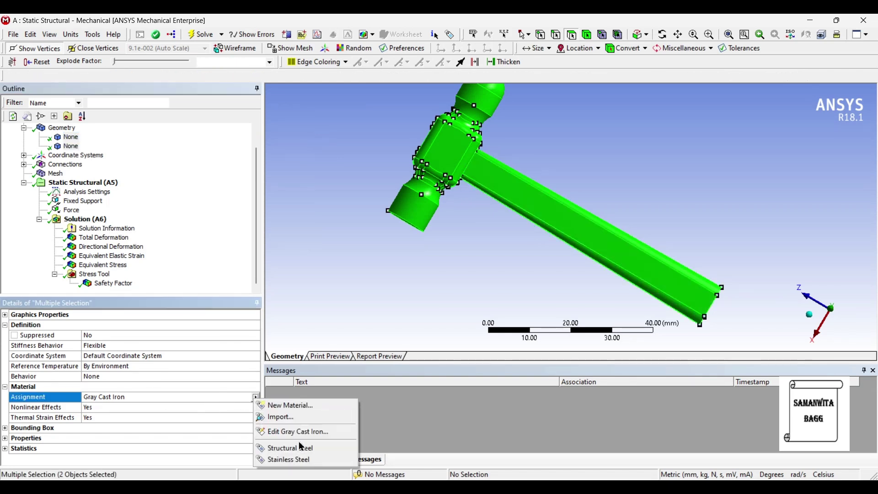
click(300, 461)
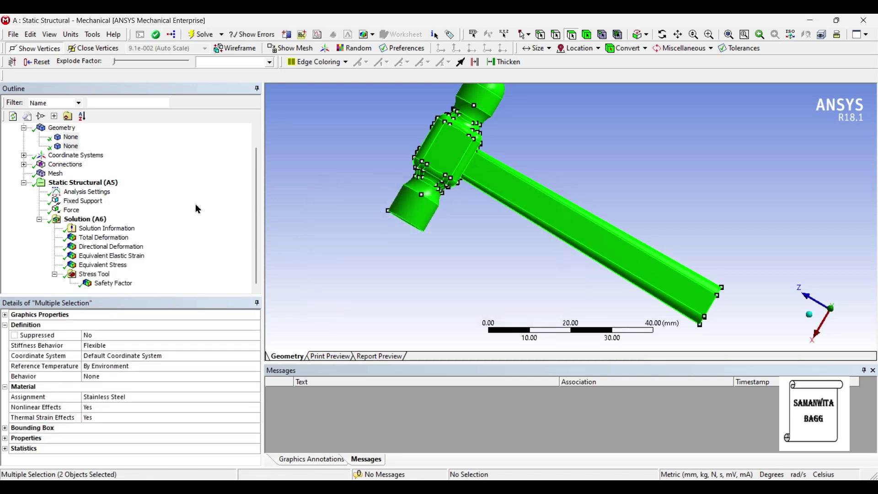
- Display the Safety Factor result for stainless steel and divide its legend into more, finer contour bands
click(126, 285)
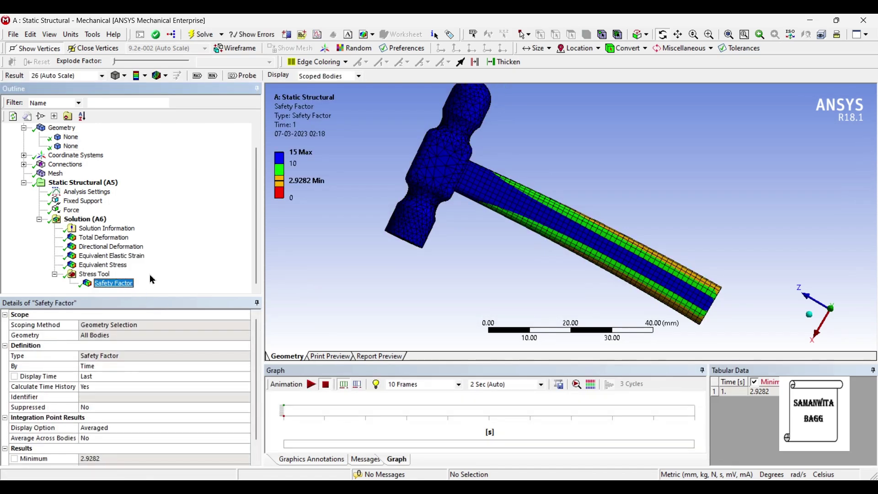
middle_drag(403, 205, 401, 206)
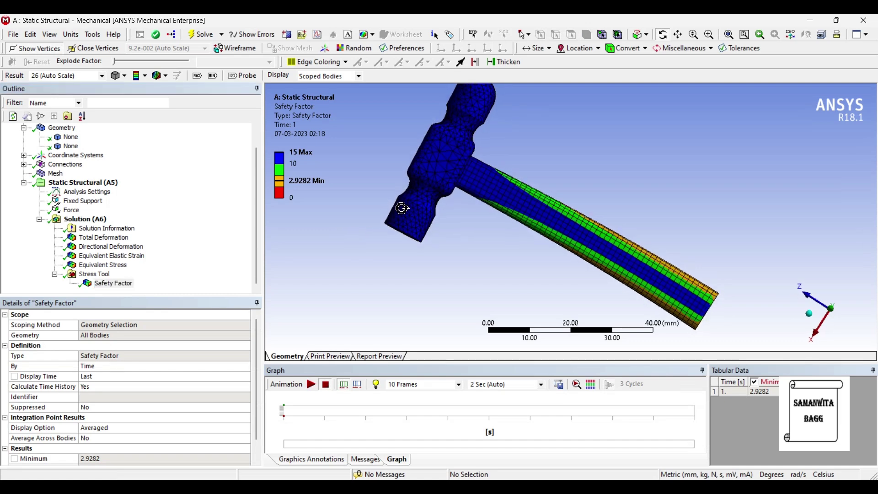
mouse_move(274, 184)
click(269, 177)
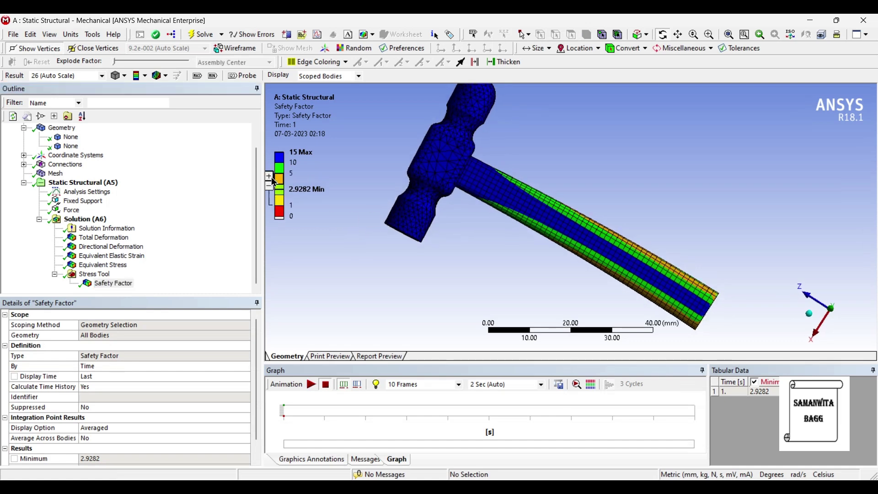
click(269, 177)
click(269, 176)
click(269, 176)
click(269, 177)
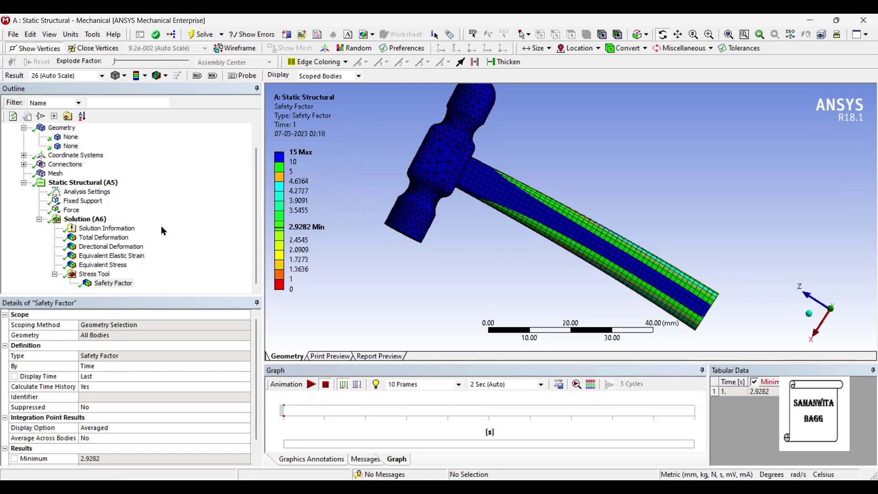
- Assign Structural Steel to both hammer bodies and solve the static structural analysis again
scroll(164, 231, up, 1)
click(71, 156)
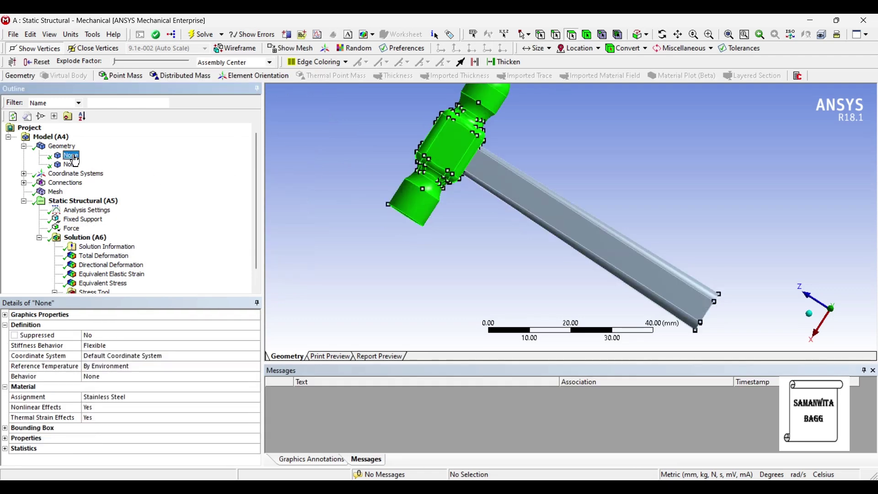
ctrl+click(71, 164)
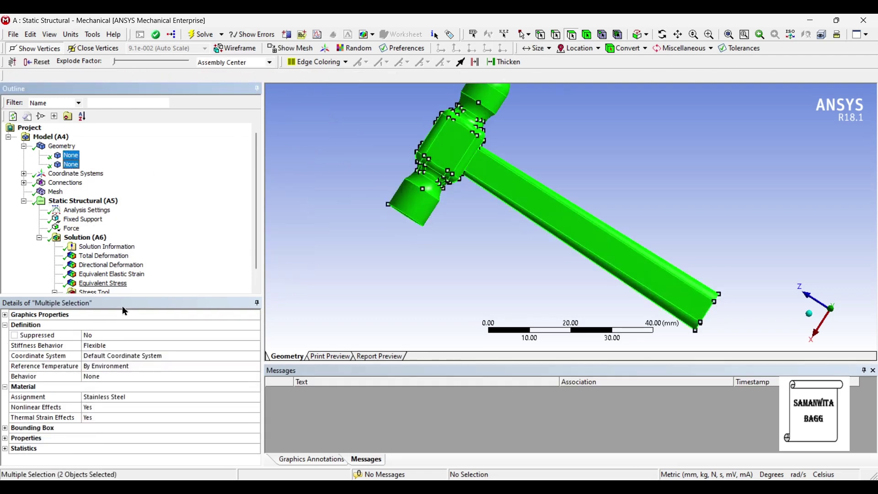
click(218, 398)
click(255, 398)
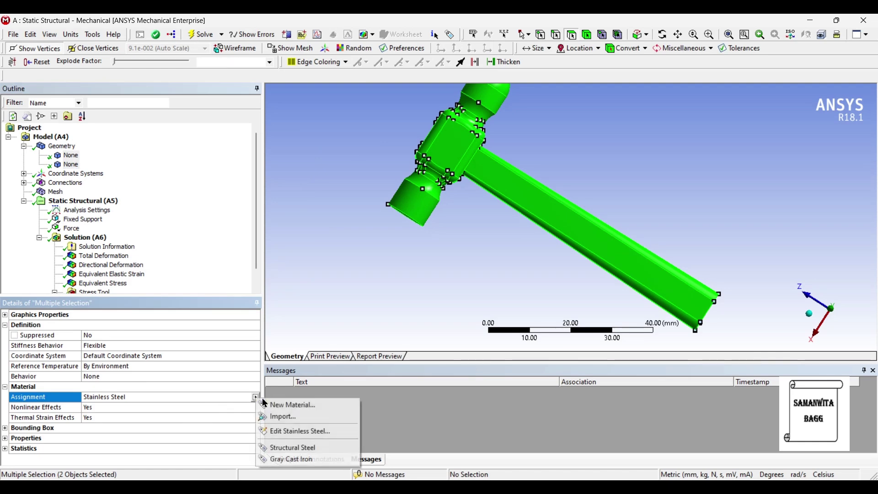
click(300, 448)
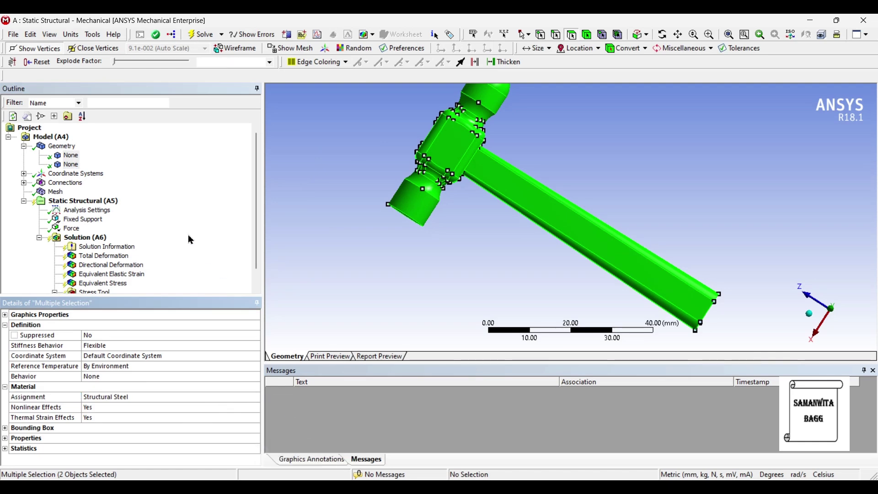
click(92, 238)
click(203, 34)
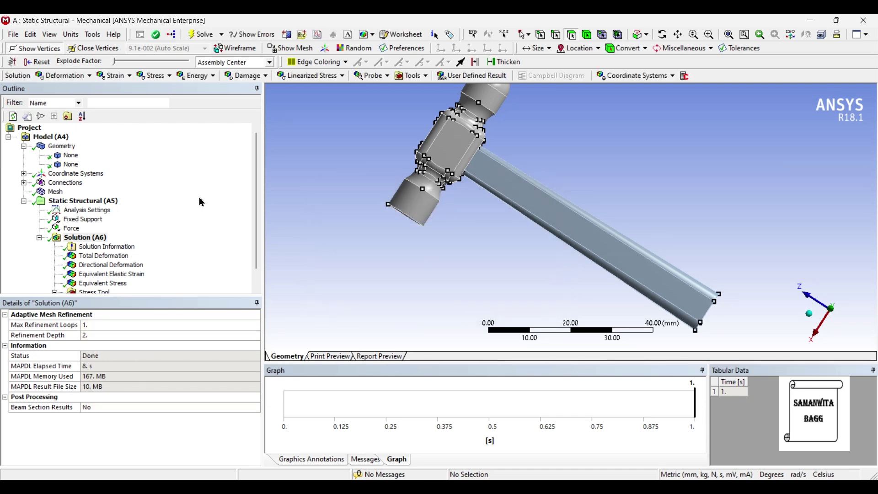
- Review the Total Deformation, Directional Deformation, Equivalent Elastic Strain, Equivalent Stress and Safety Factor results for structural steel
scroll(139, 256, down, 1)
click(110, 239)
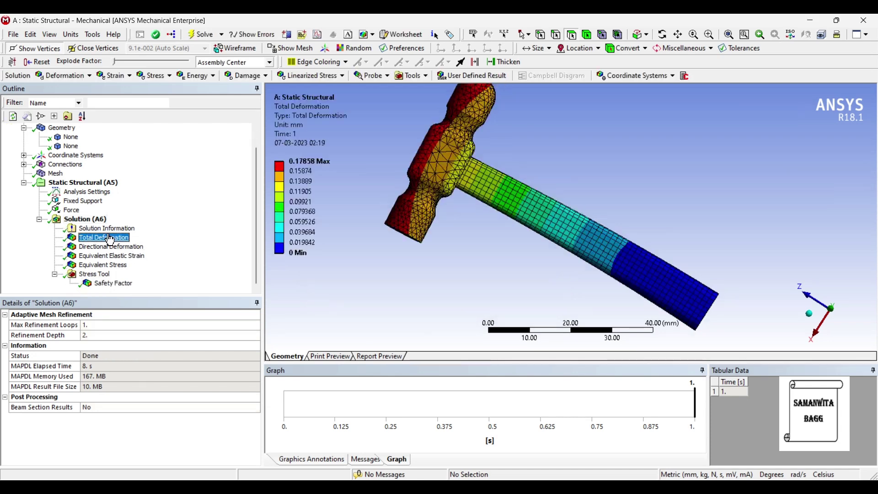
click(111, 248)
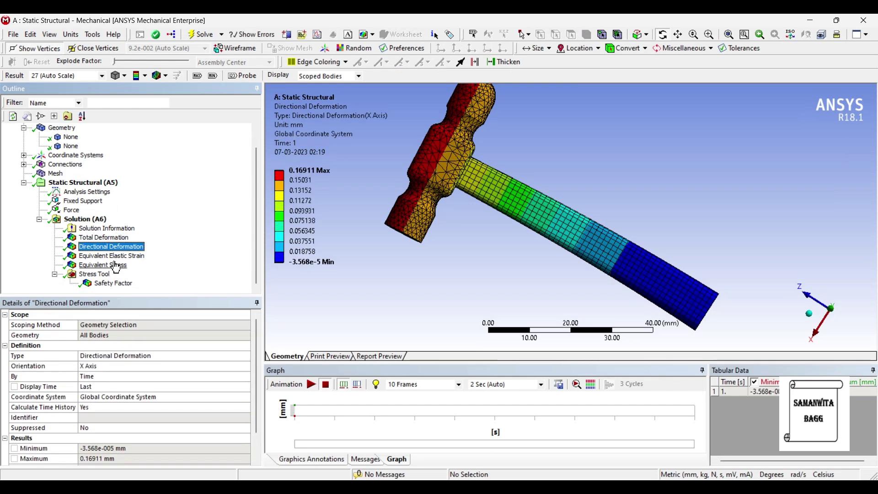
click(115, 256)
click(119, 269)
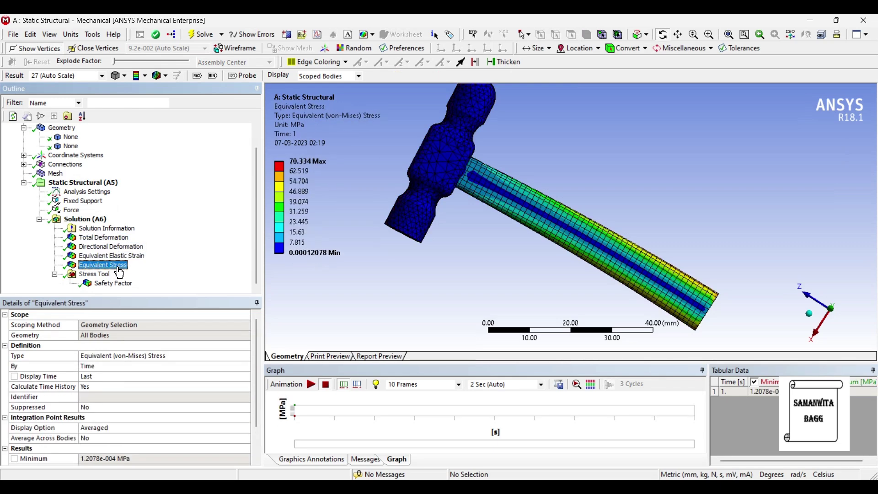
click(121, 286)
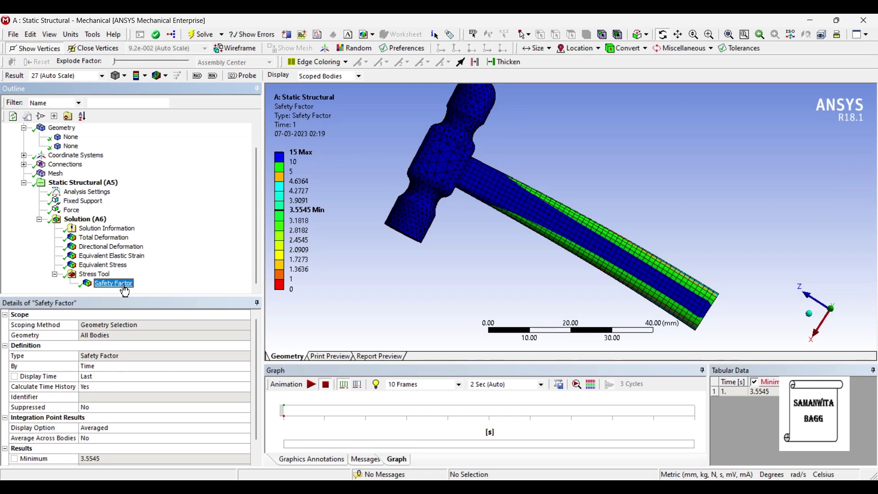
- Add a Fatigue Tool to the Solution branch and set its mean stress theory to Goodman
key(Up)
key(Up)
key(Up)
key(Up)
key(Up)
key(Up)
key(Up)
key(Up)
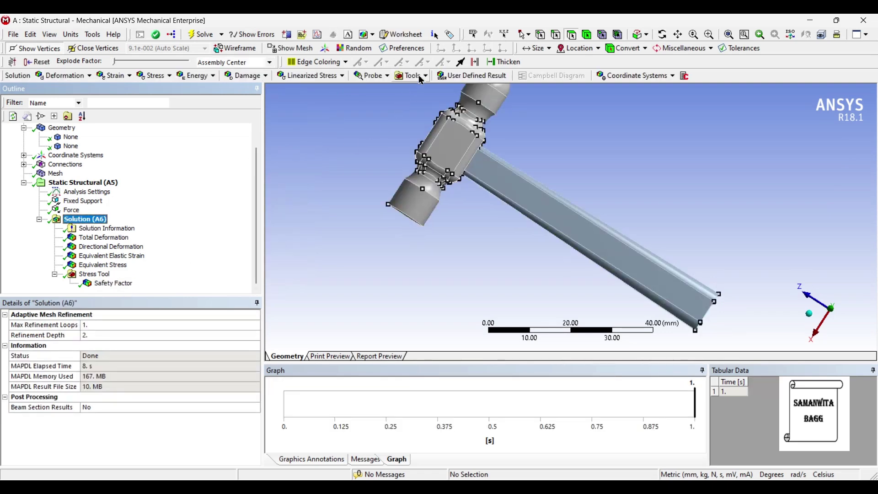
click(414, 76)
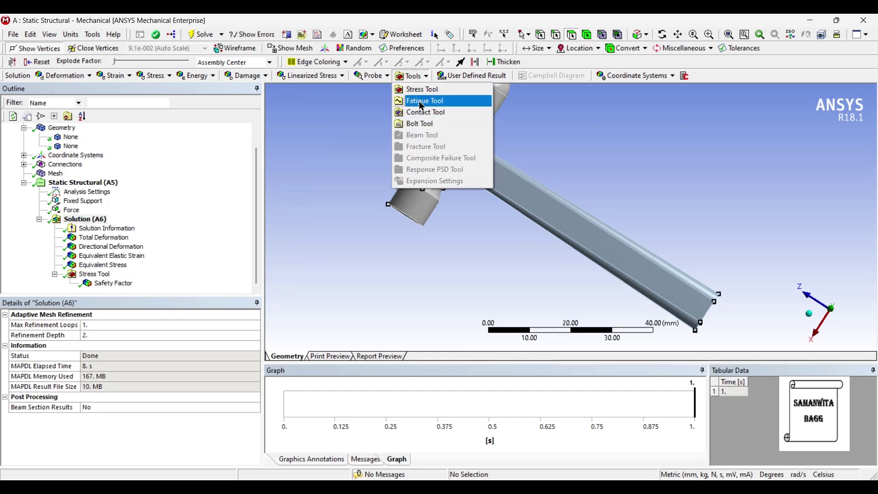
click(418, 101)
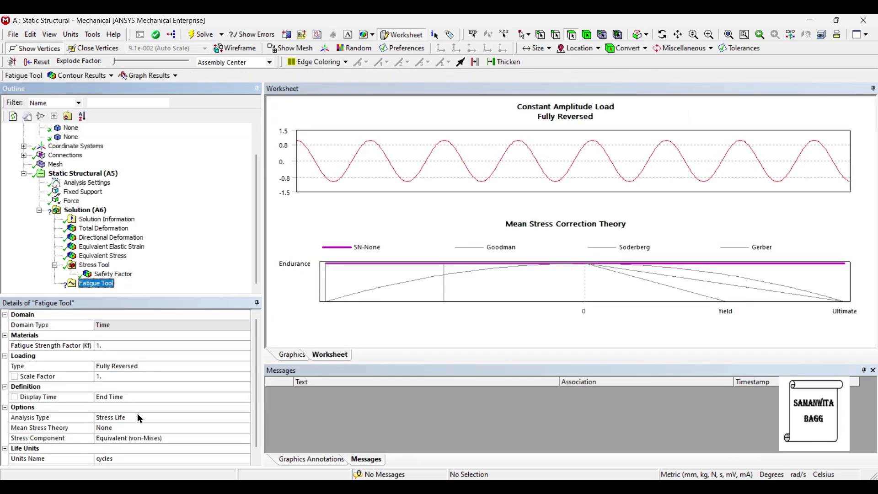
click(139, 428)
click(246, 429)
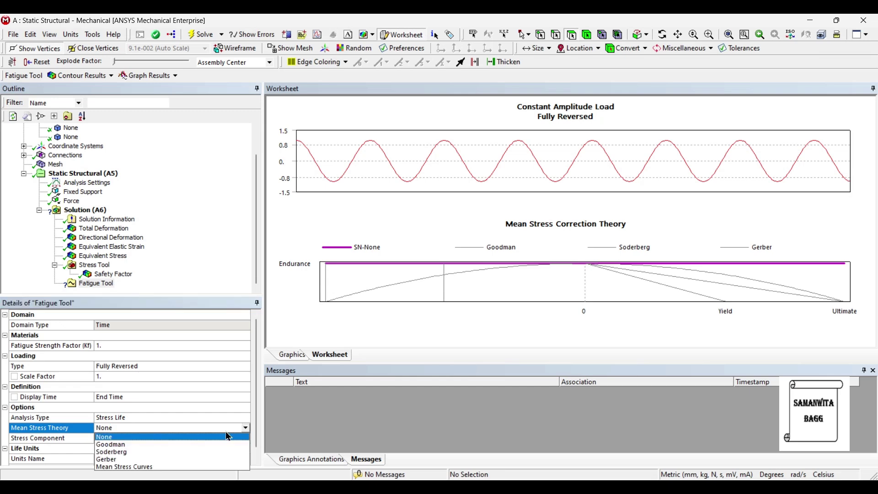
click(162, 446)
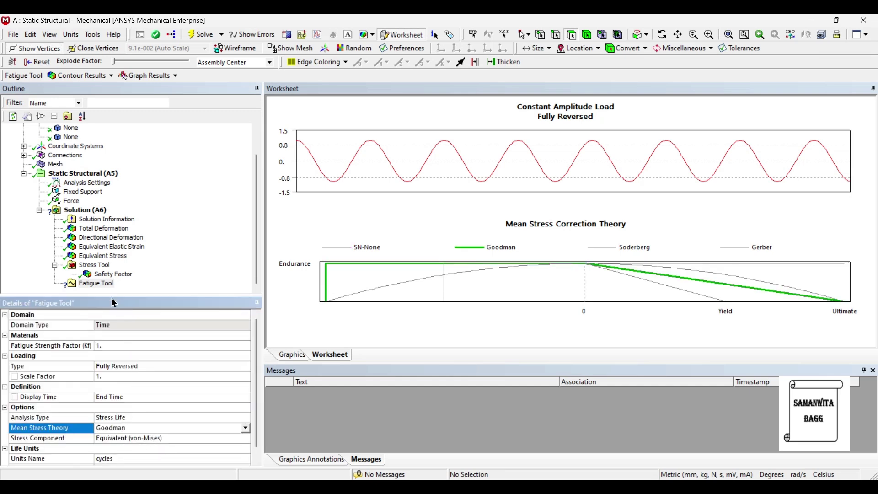
- Insert a Life result under the Fatigue Tool, solve it and display its contour on the hammer
right_click(101, 284)
mouse_move(115, 292)
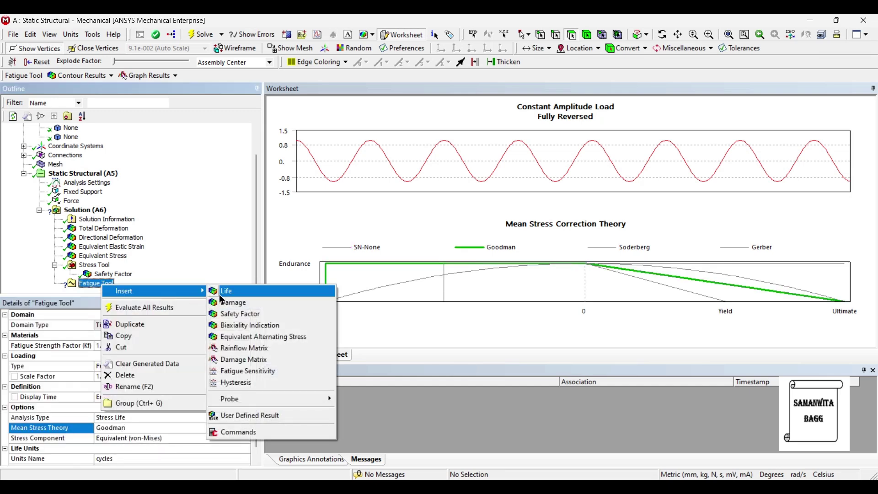
click(229, 299)
click(96, 204)
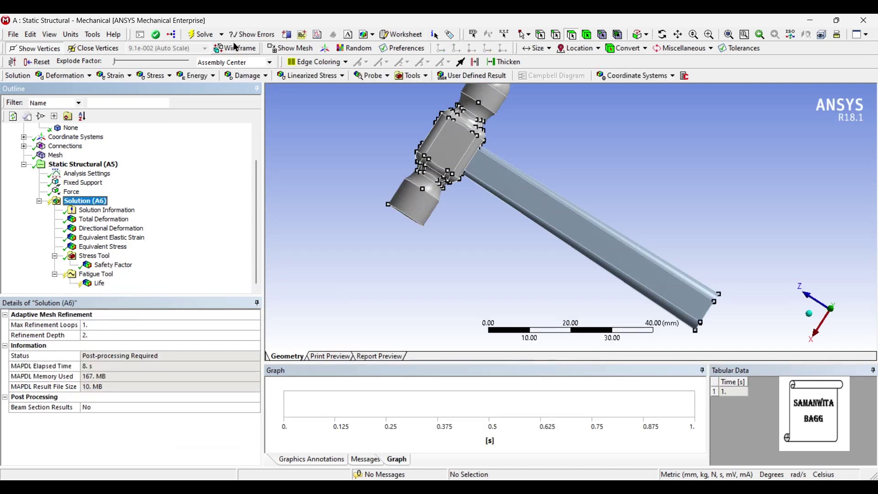
click(204, 35)
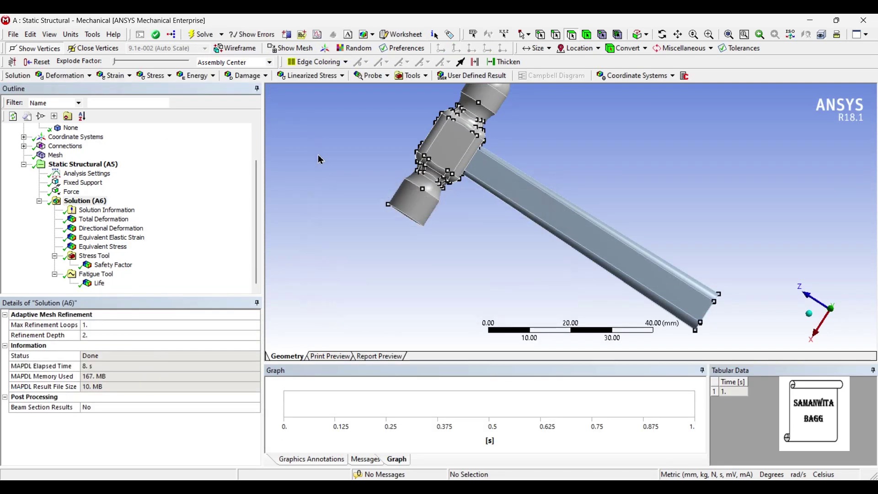
click(100, 284)
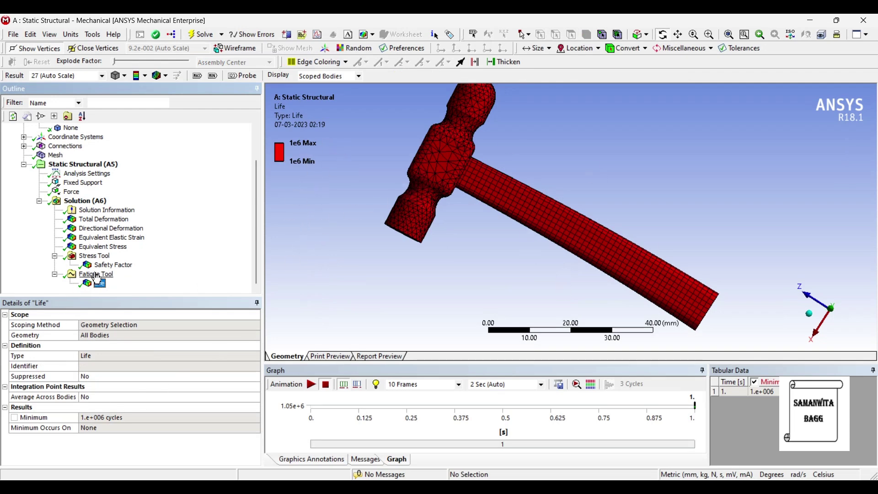
- Insert a Damage result under the Fatigue Tool, solve it and display its contour on the hammer
right_click(97, 274)
mouse_move(120, 279)
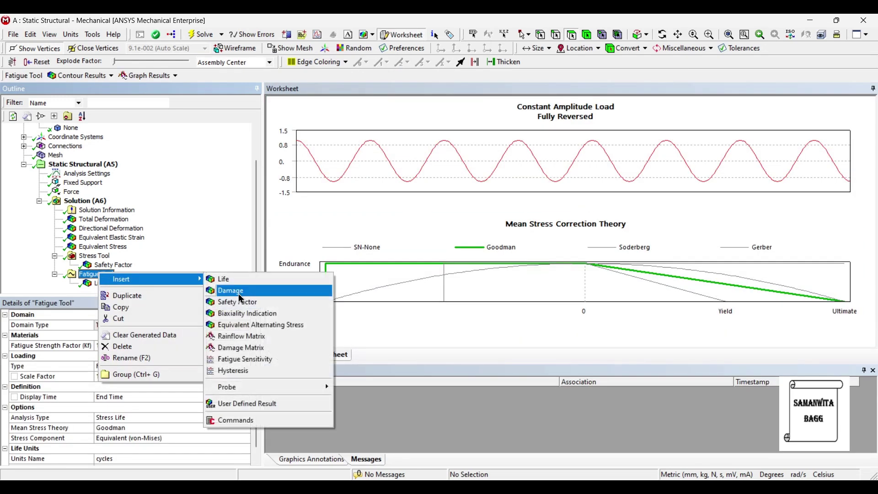
click(241, 291)
click(92, 192)
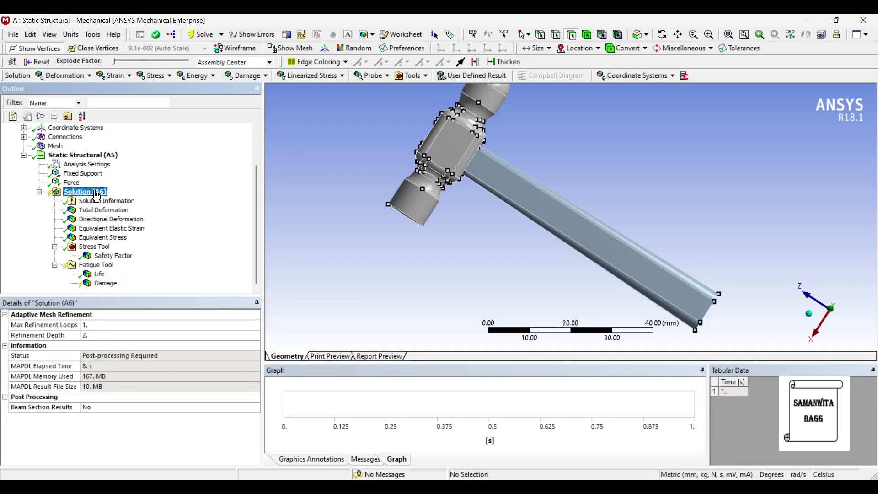
click(205, 34)
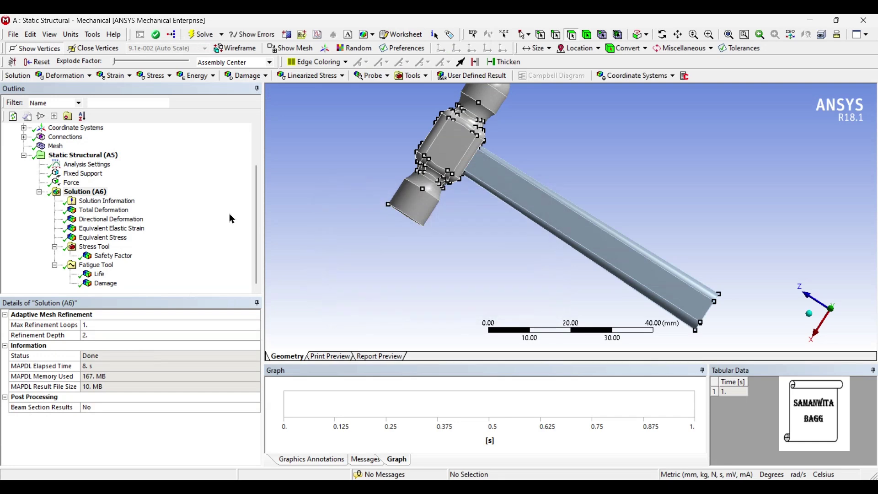
click(113, 286)
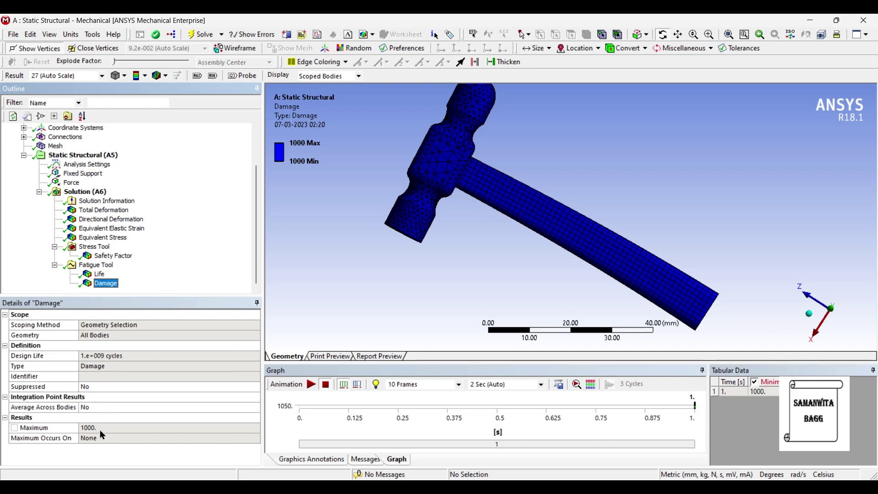
- Review the Life and Total Deformation results, and play and pause the animation of the X-axis Directional Deformation
click(100, 274)
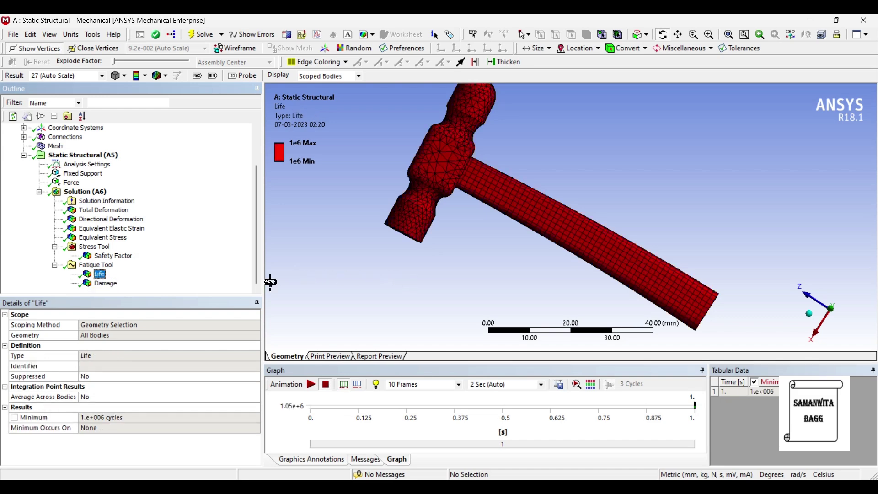
click(121, 211)
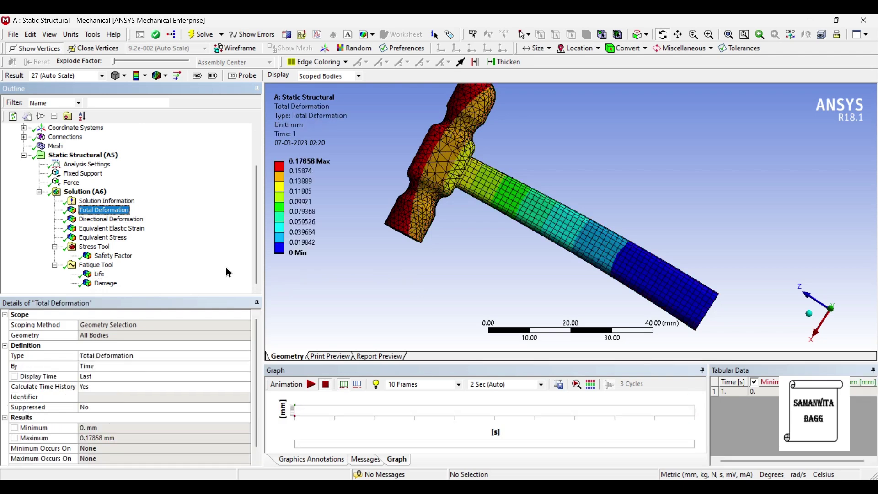
click(137, 221)
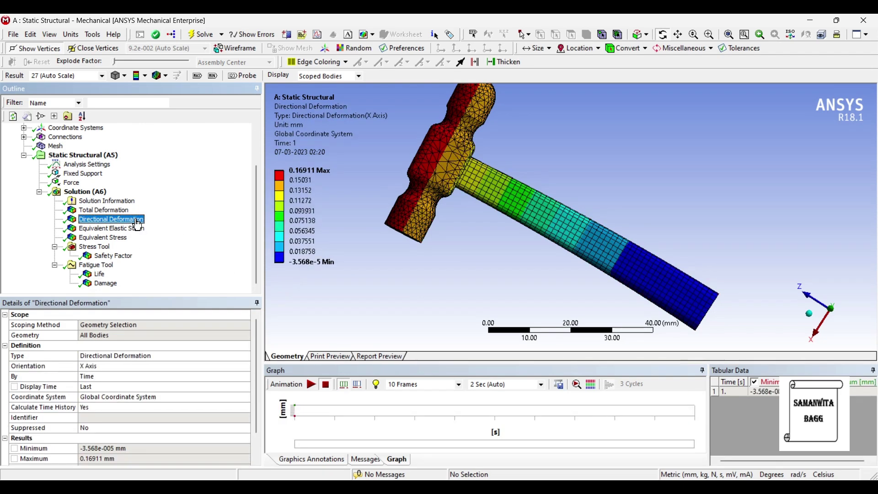
click(313, 388)
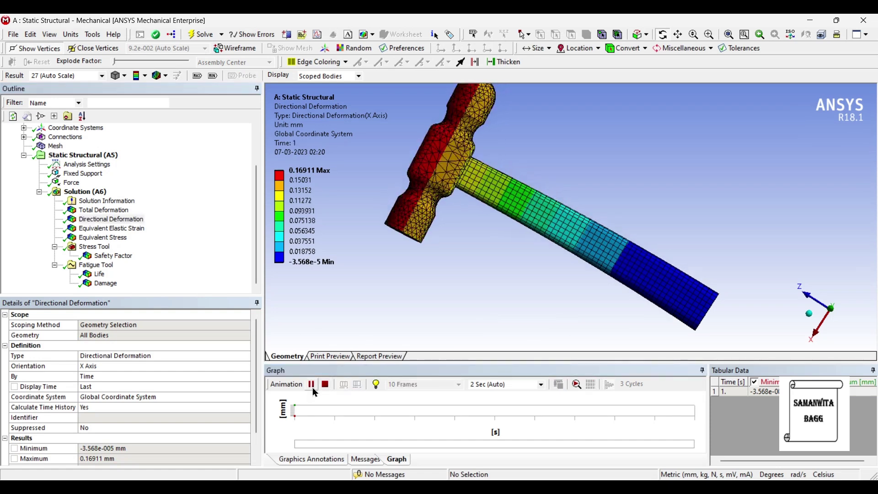
click(312, 388)
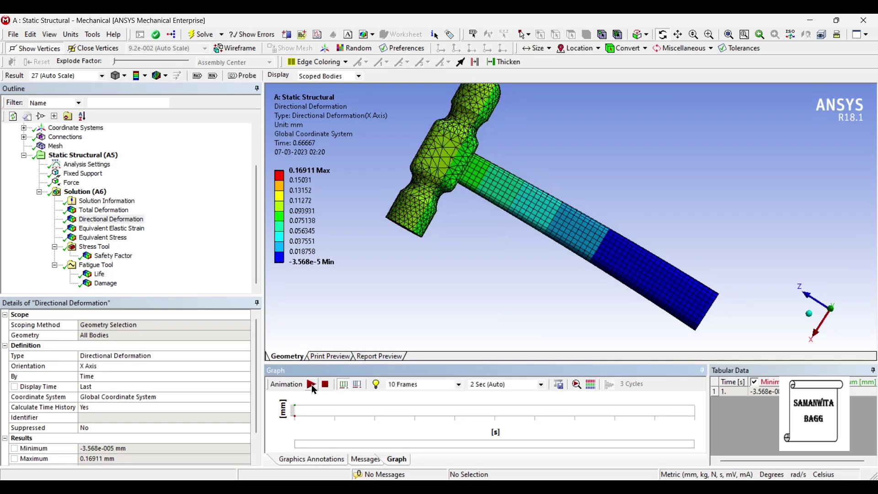
middle_drag(519, 231, 521, 241)
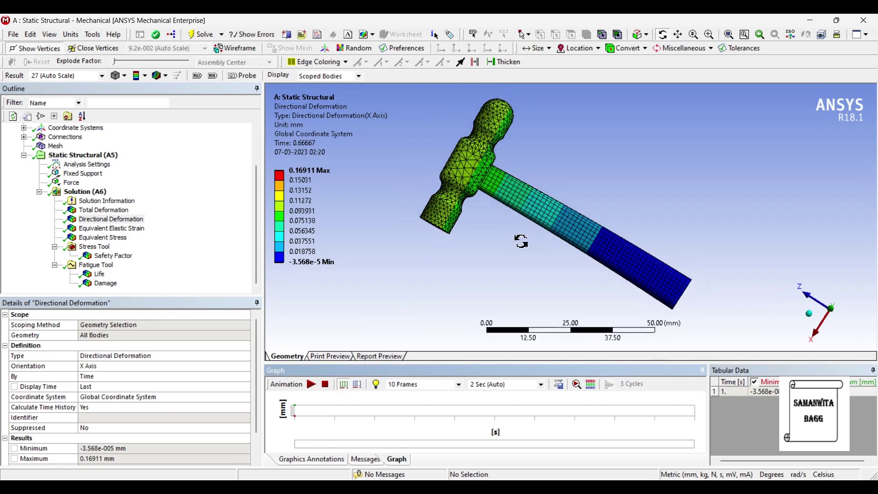